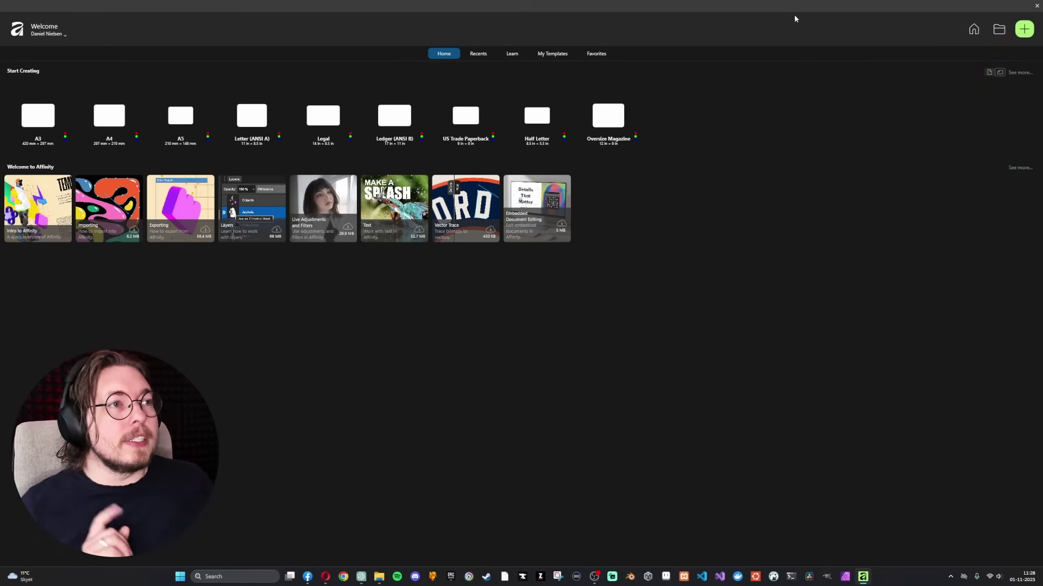
# Turn the full-screen Welcome window into a floating window and reopen it after closing it
pyautogui.moveTo(823, 4); pyautogui.dragTo(729, 84)
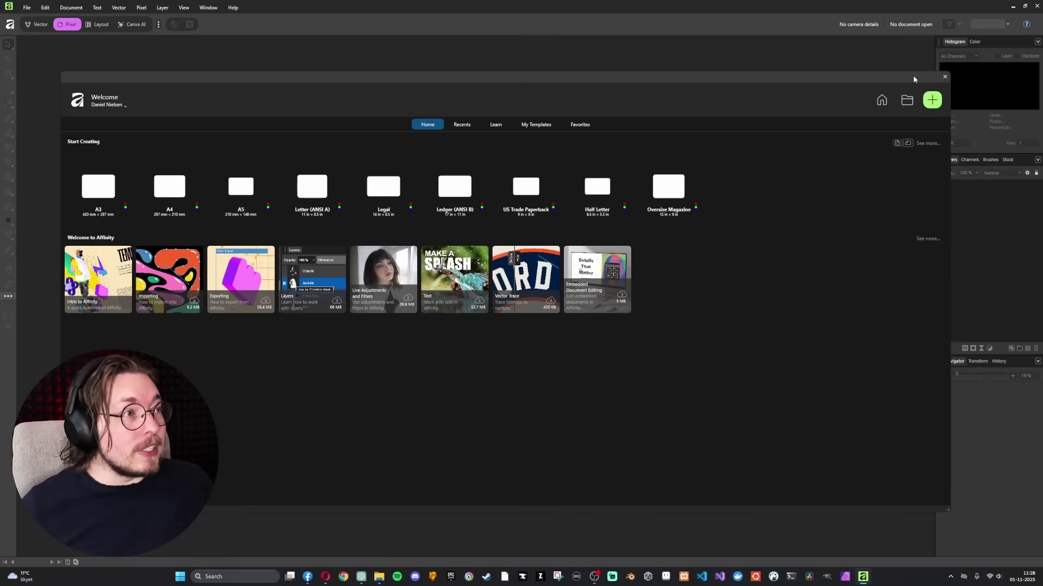
pyautogui.click(944, 79)
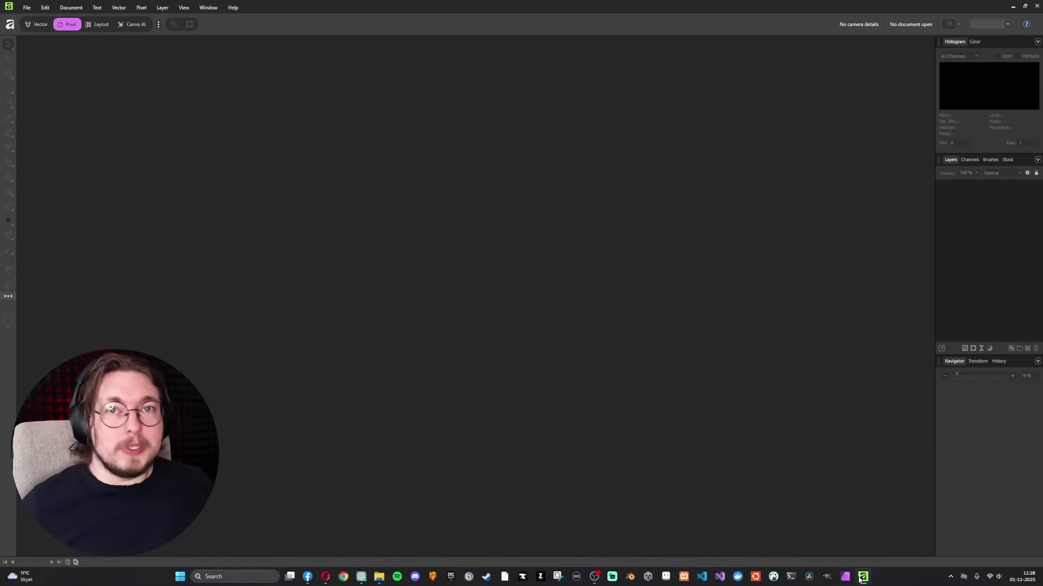
pyautogui.click(862, 577)
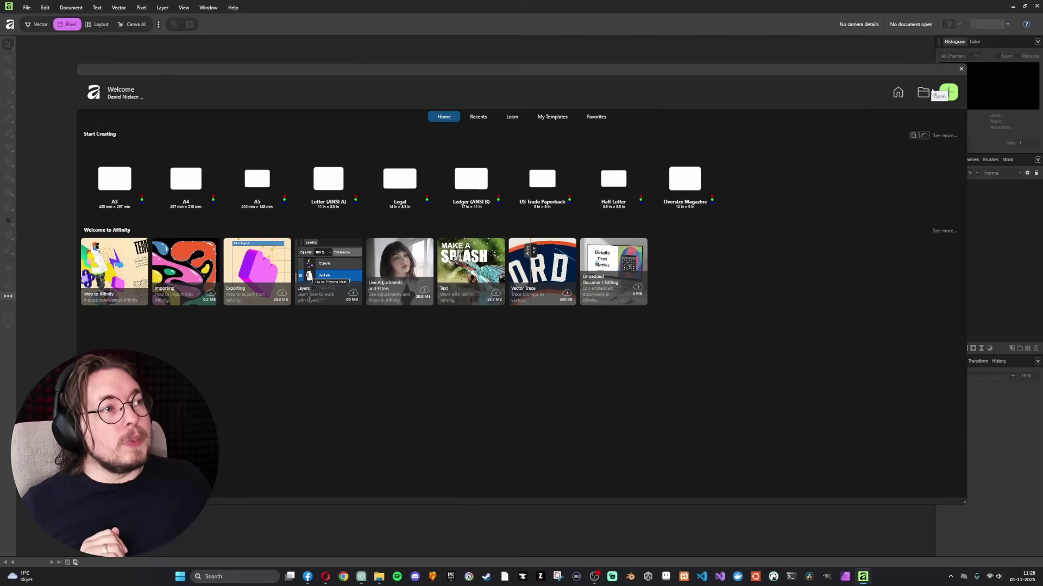
# Enable a transparent background in the 1920 × 1080 px new-document settings and save them as the preset "FHD 1080p Transparent"
pyautogui.click(949, 97)
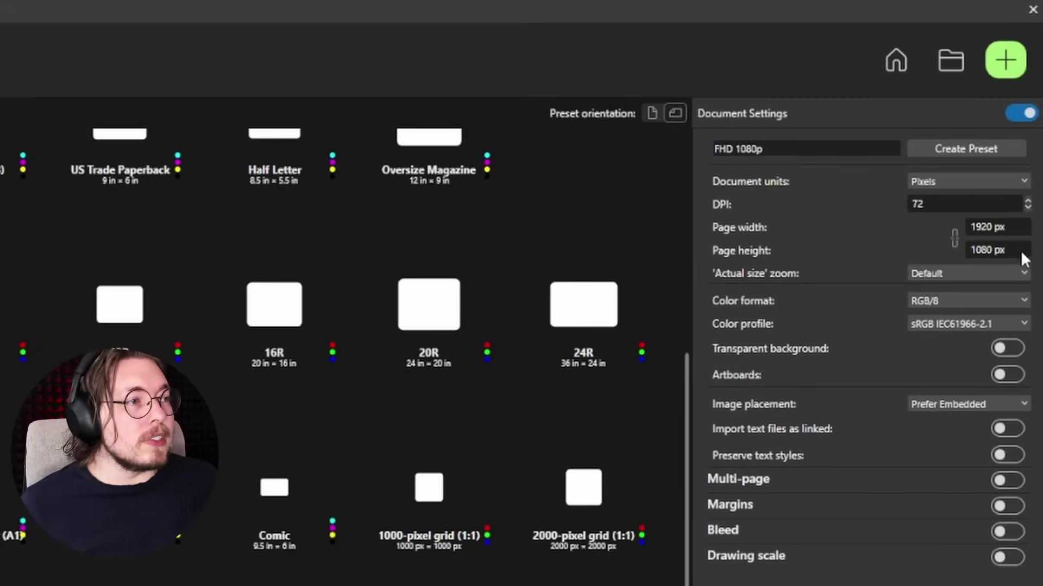
pyautogui.click(1009, 349)
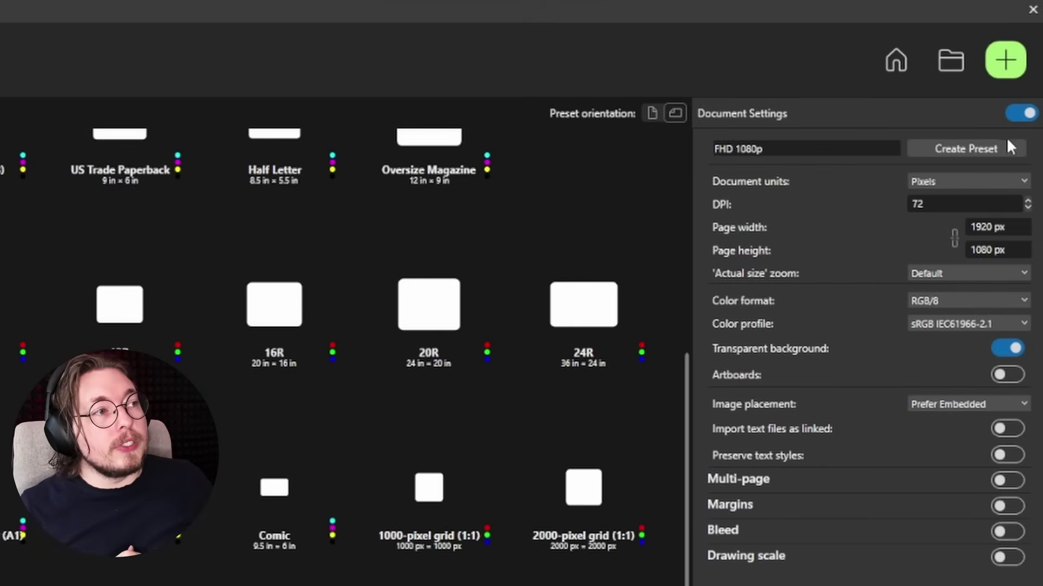
pyautogui.click(826, 148)
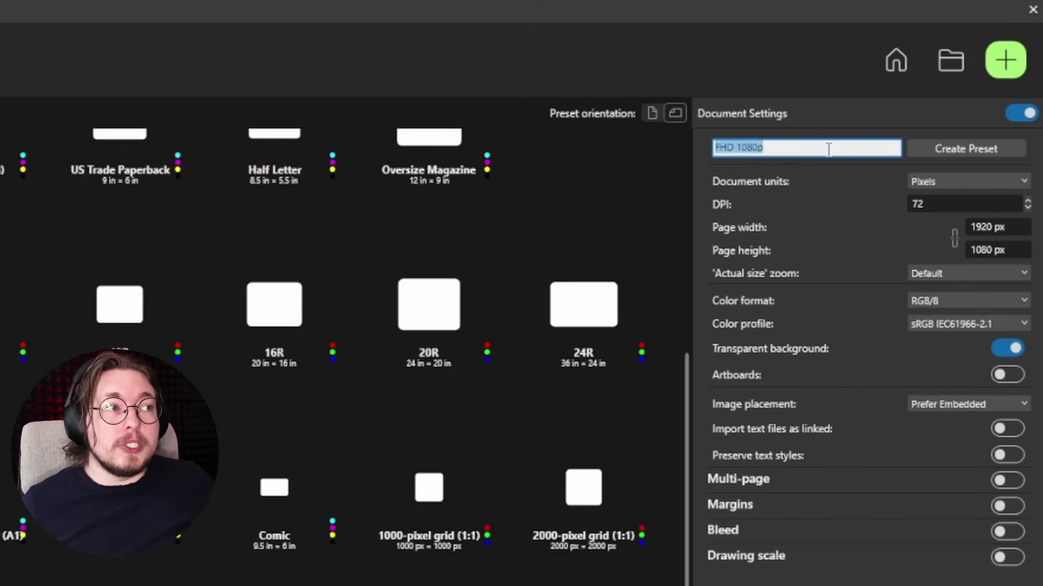
pyautogui.click(767, 150)
pyautogui.moveTo(740, 148); pyautogui.dragTo(679, 145)
pyautogui.press('End')
pyautogui.write('Transparent')
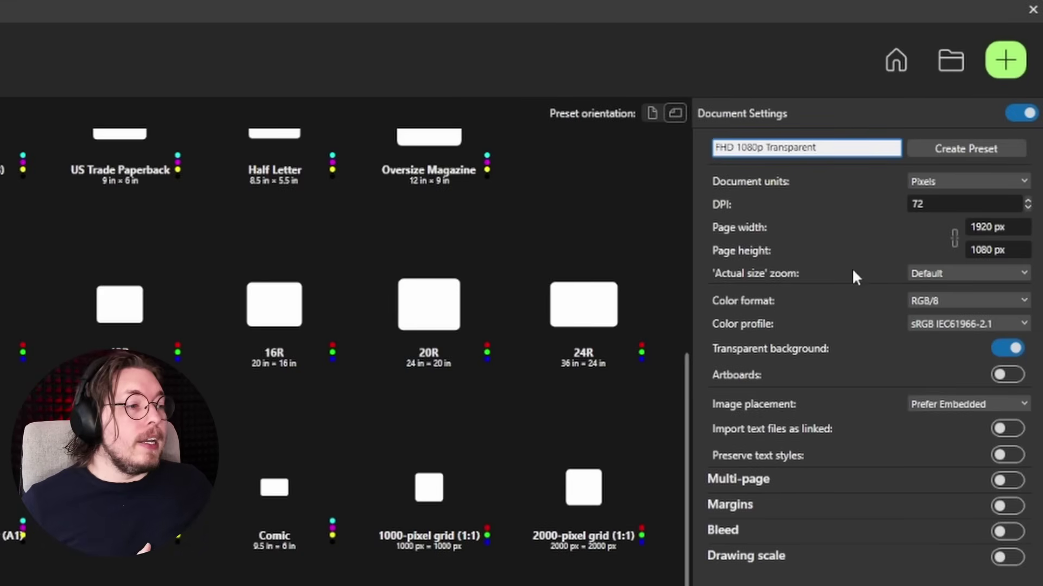
pyautogui.click(1002, 143)
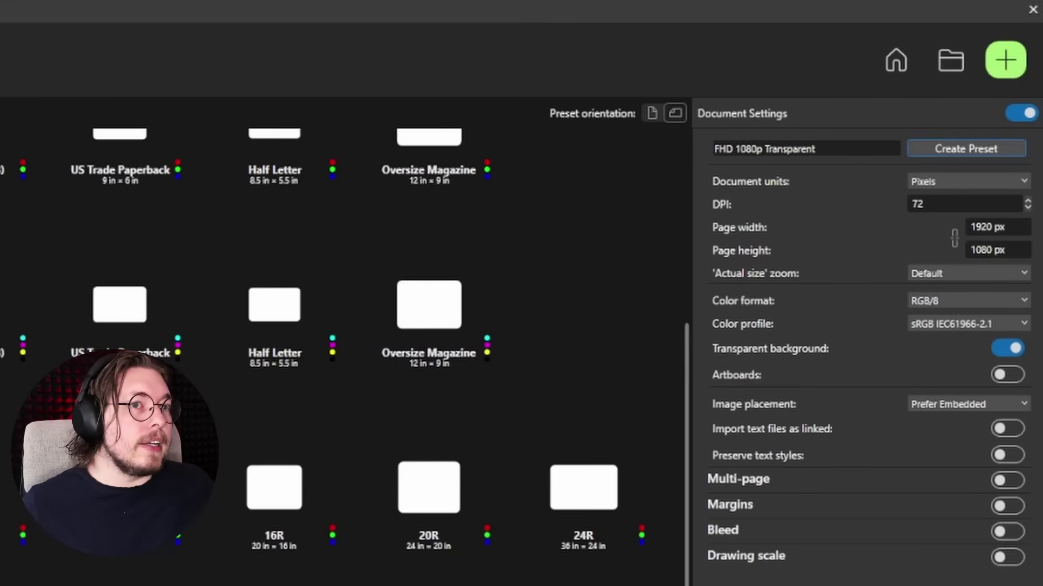
# View the home page presets in landscape orientation and look at the My Templates page before returning home
pyautogui.click(897, 61)
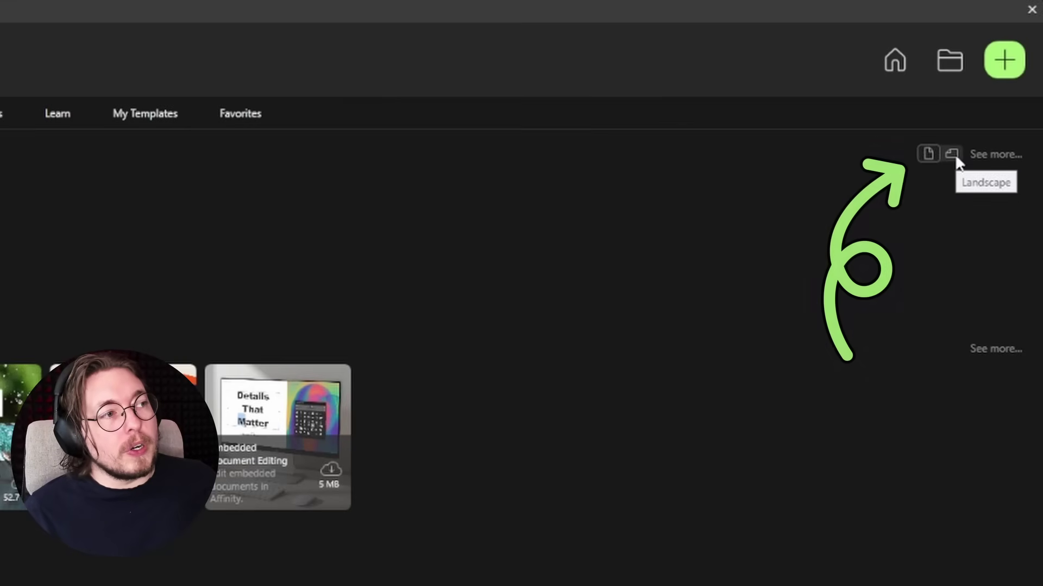
pyautogui.click(951, 155)
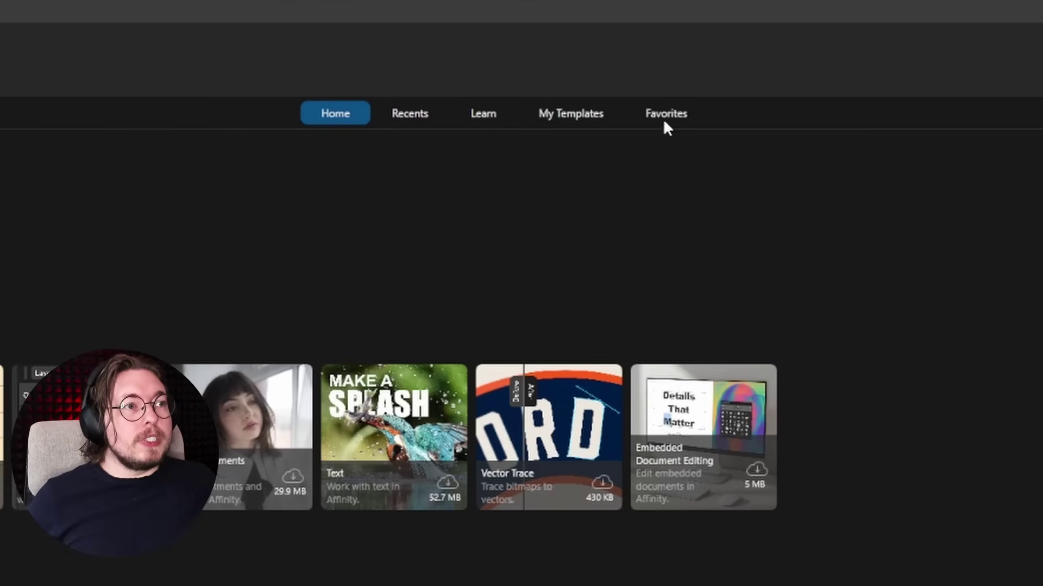
pyautogui.click(568, 116)
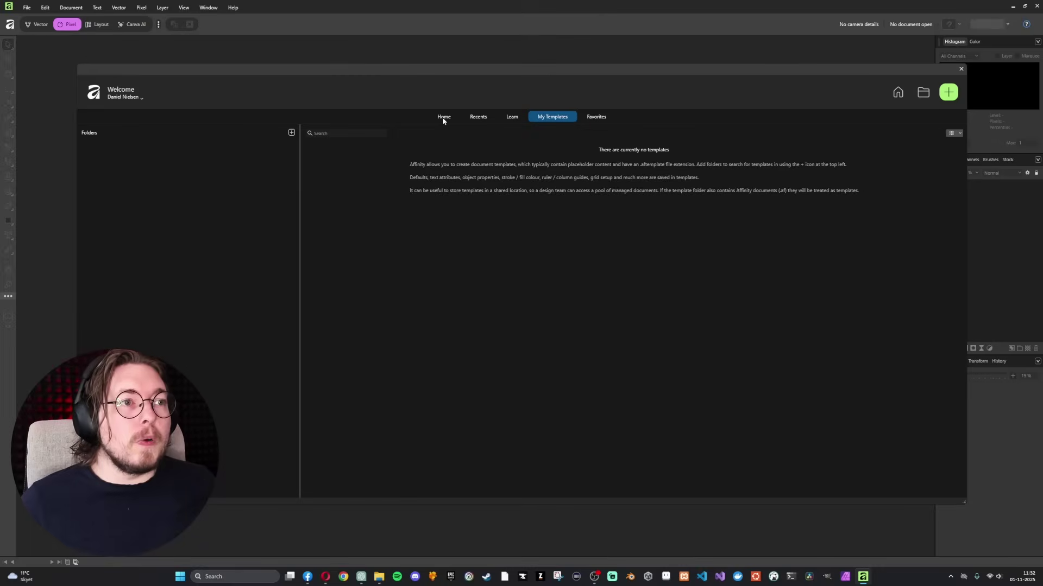
pyautogui.click(335, 114)
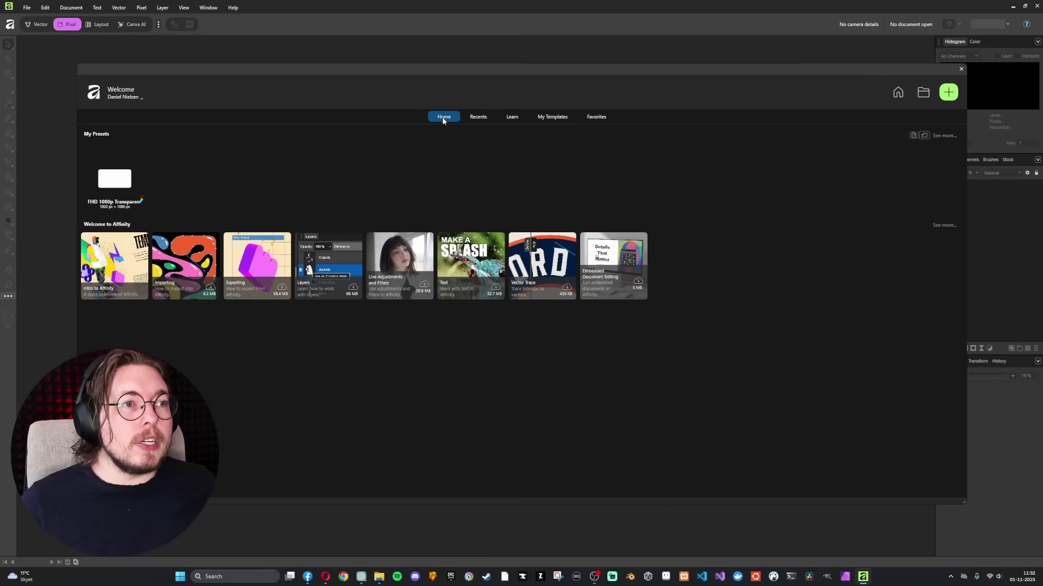
# Mark the FHD 1080p, UHD 4K and RGB A4 document presets as favorites
pyautogui.click(949, 97)
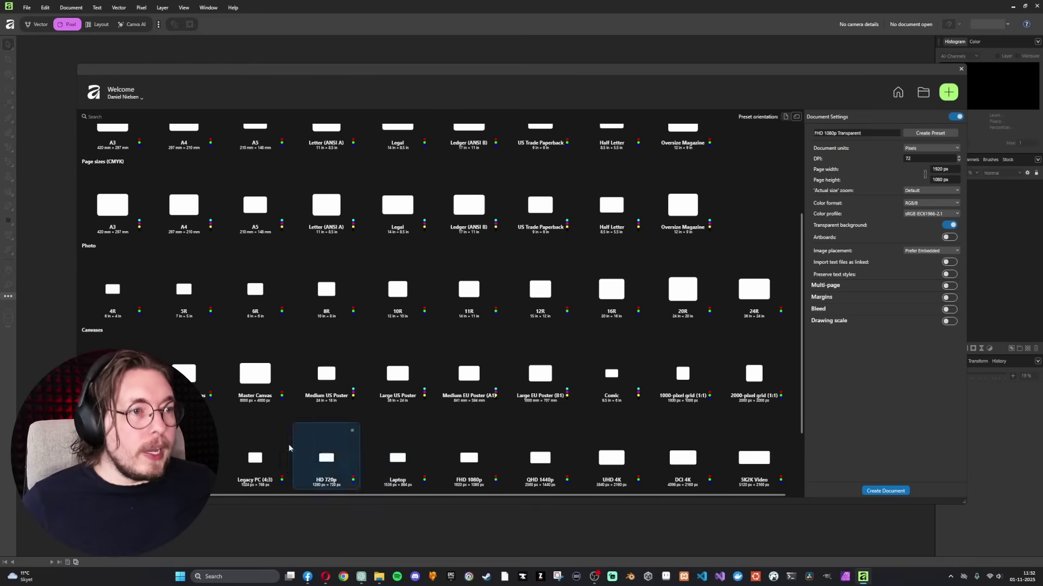
pyautogui.scroll(-2, 436, 412)
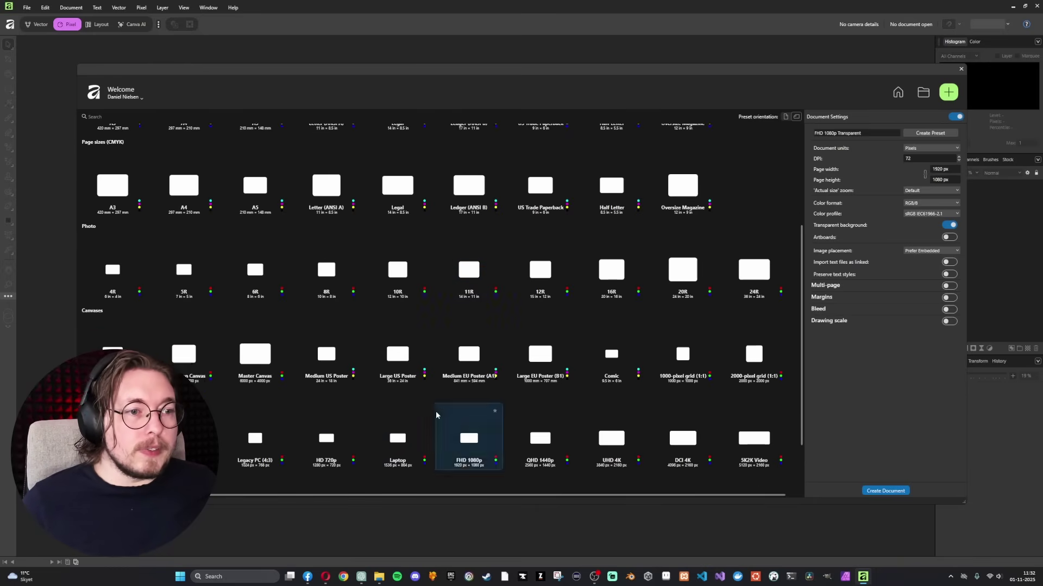
pyautogui.click(494, 347)
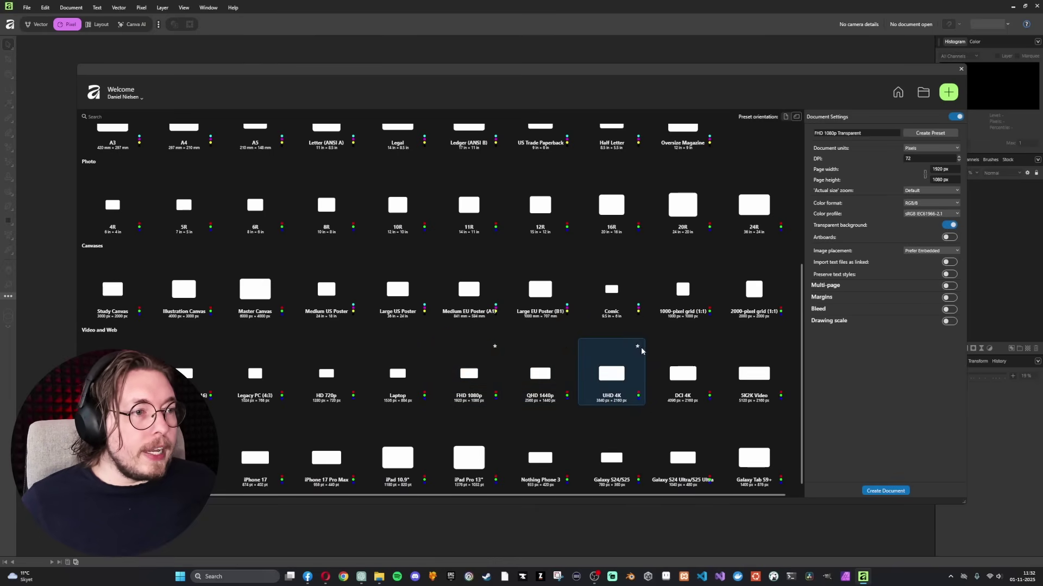
pyautogui.scroll(5, 670, 353)
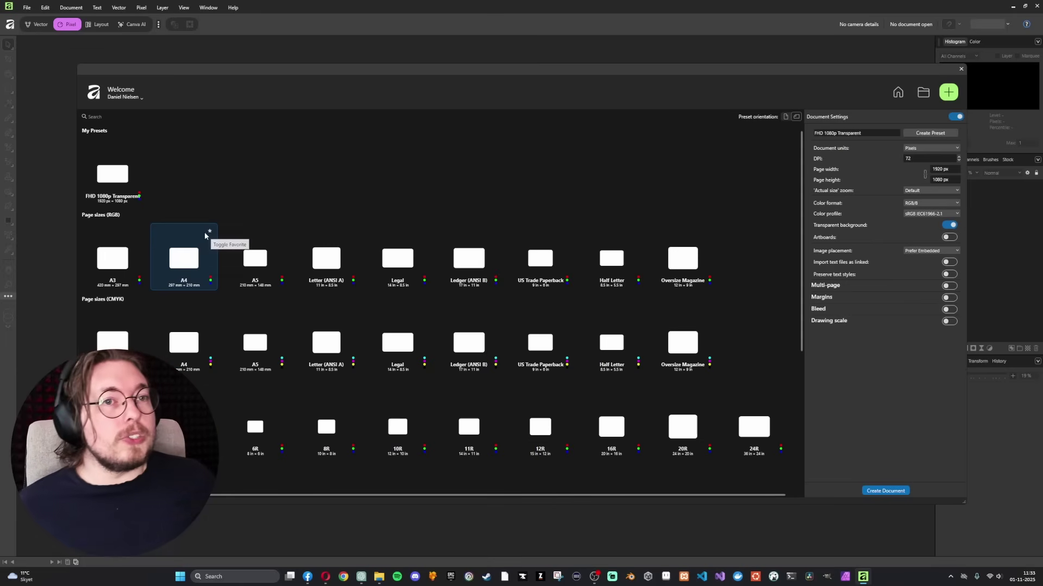
# Review the favorite presets on the home page and on the Favorites page
pyautogui.click(898, 92)
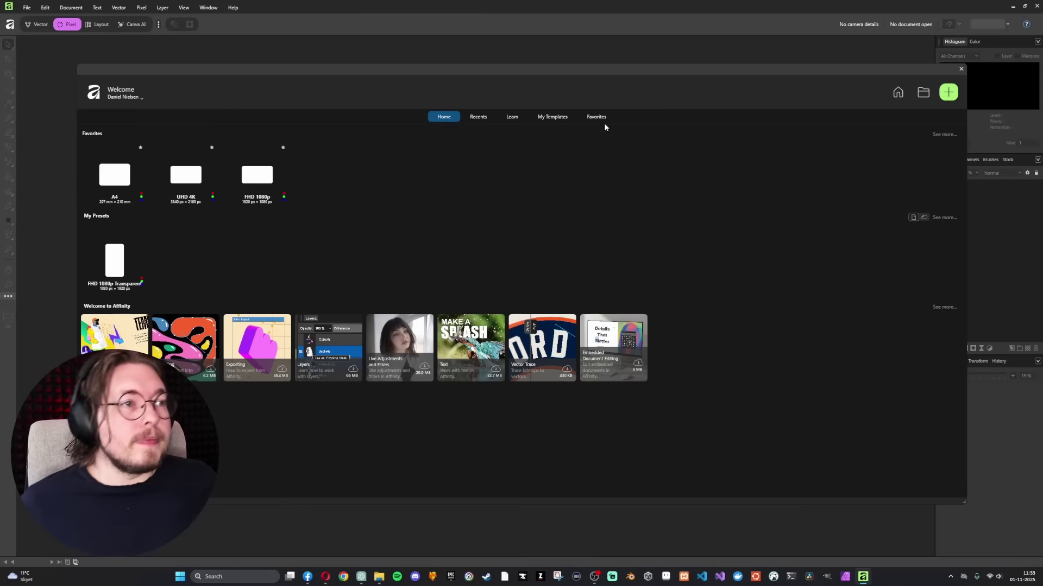
pyautogui.click(593, 118)
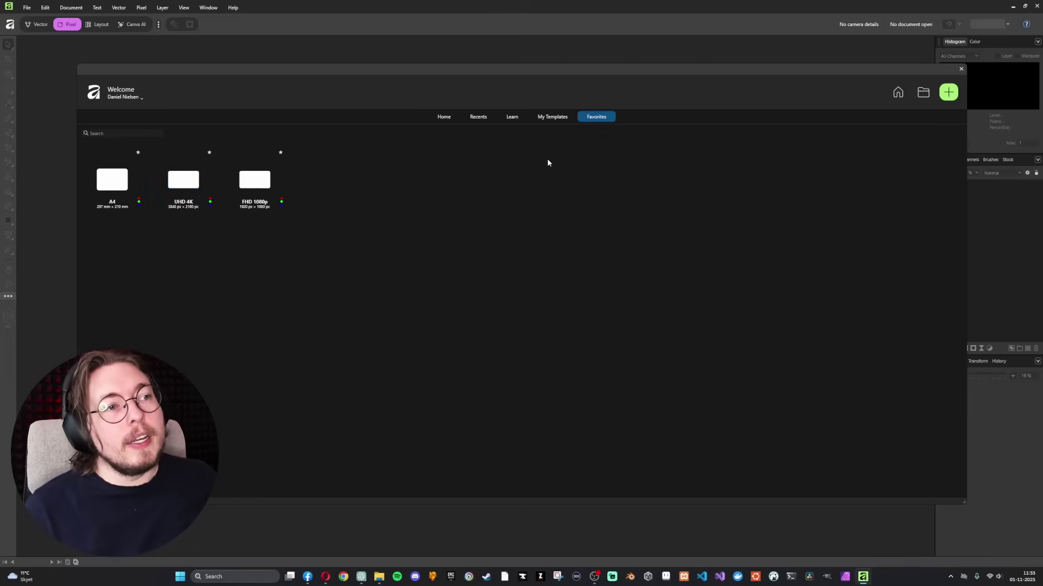
pyautogui.click(444, 117)
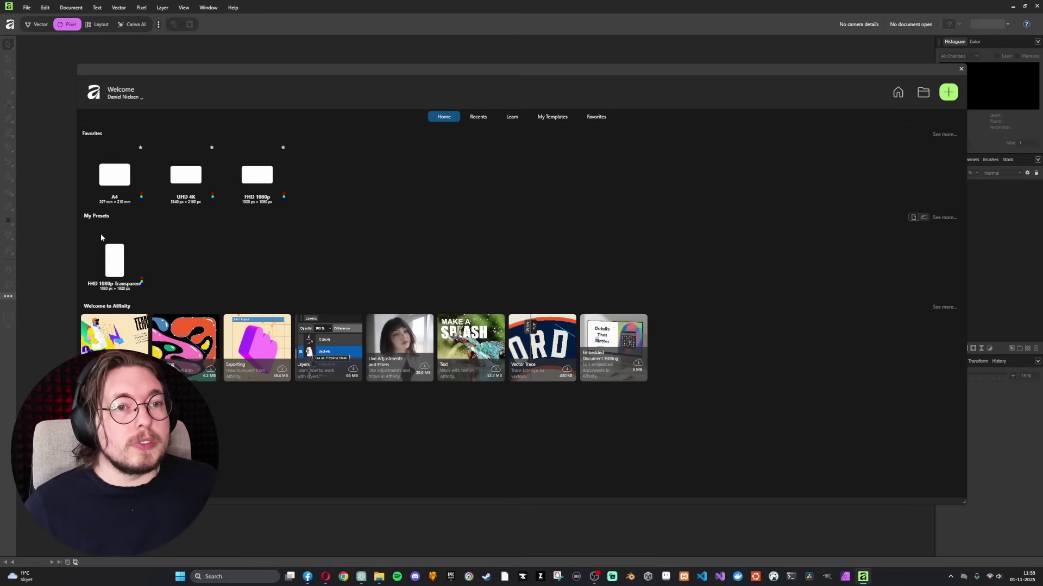
# Create a portrait document from the FHD 1080p Transparent preset and another from the same preset in landscape orientation
pyautogui.click(112, 267)
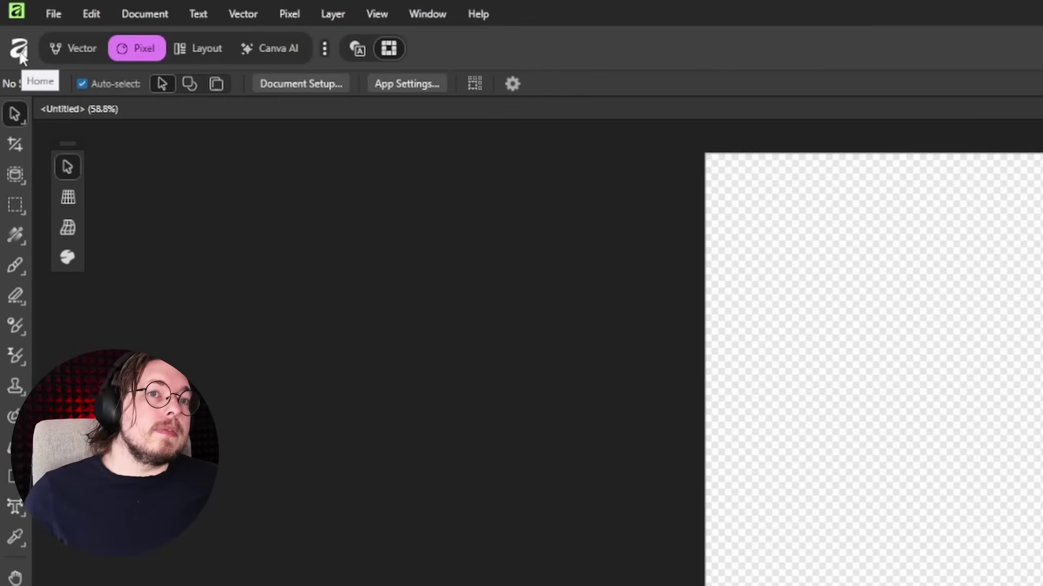
pyautogui.click(18, 49)
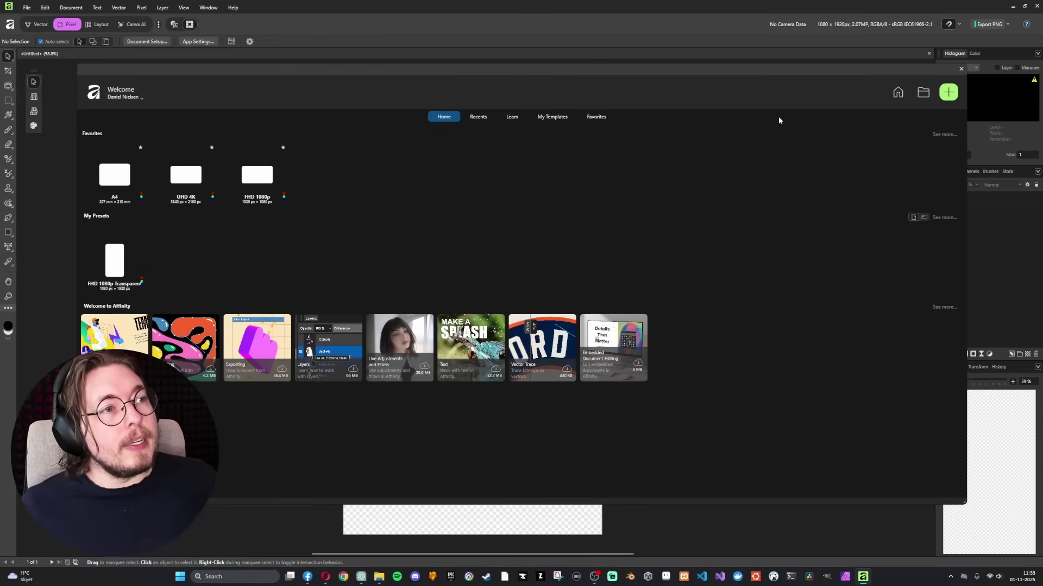
pyautogui.click(923, 218)
pyautogui.click(114, 269)
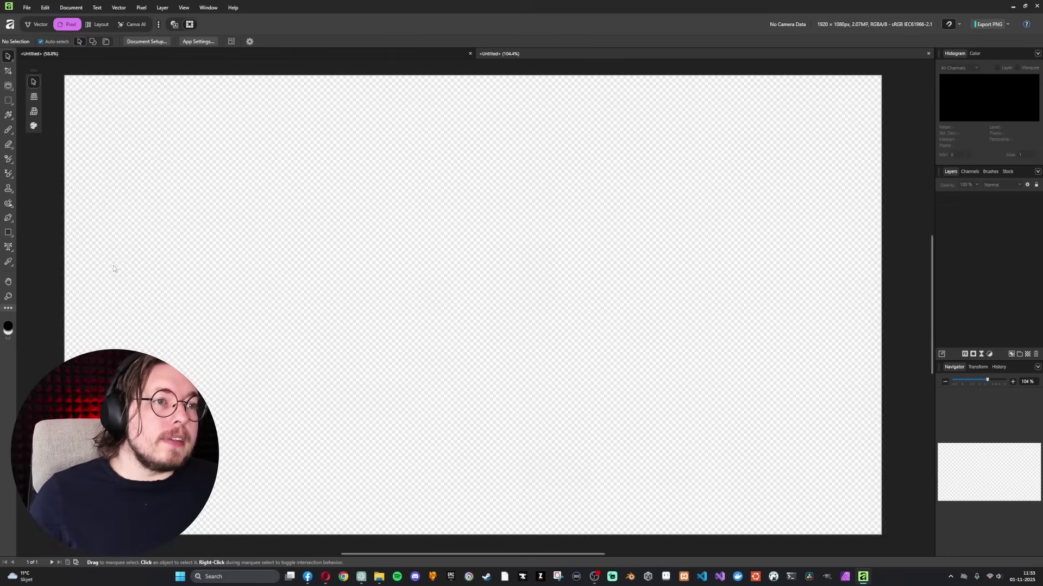
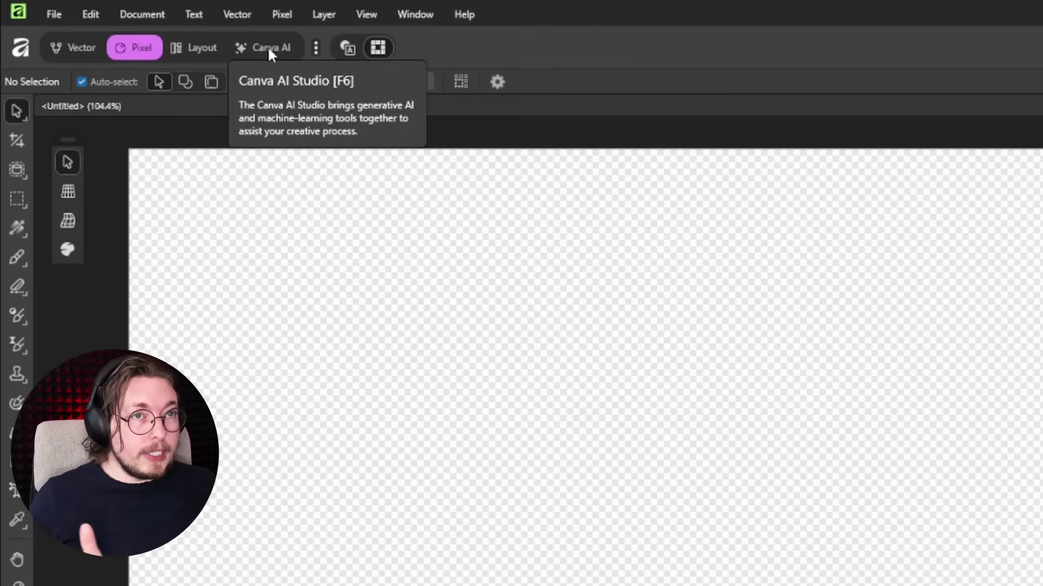
# Look at the tools offered by the Vector and Layout studios and return to the Pixel studio
pyautogui.press('b')
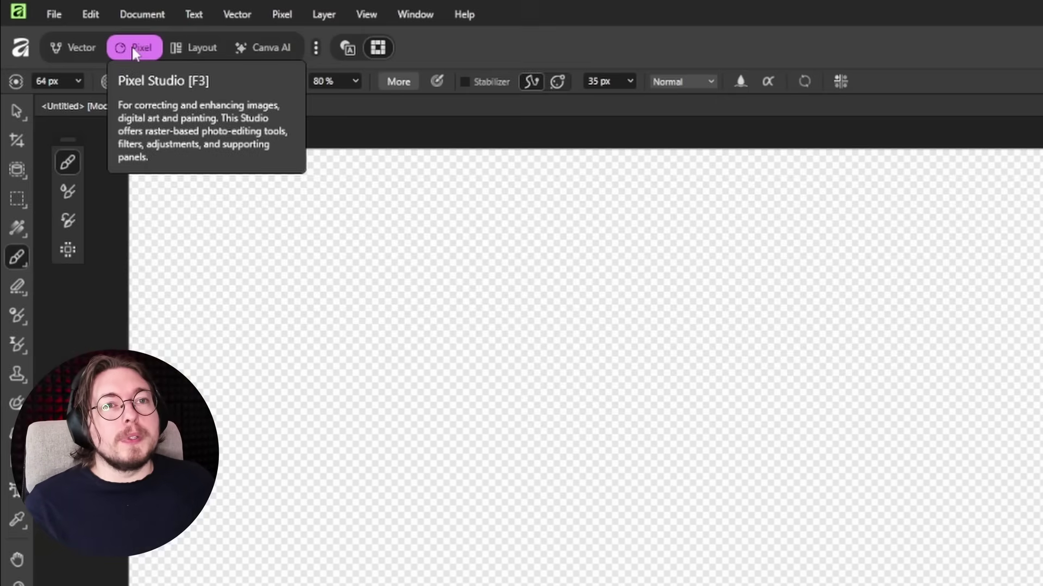
pyautogui.click(77, 48)
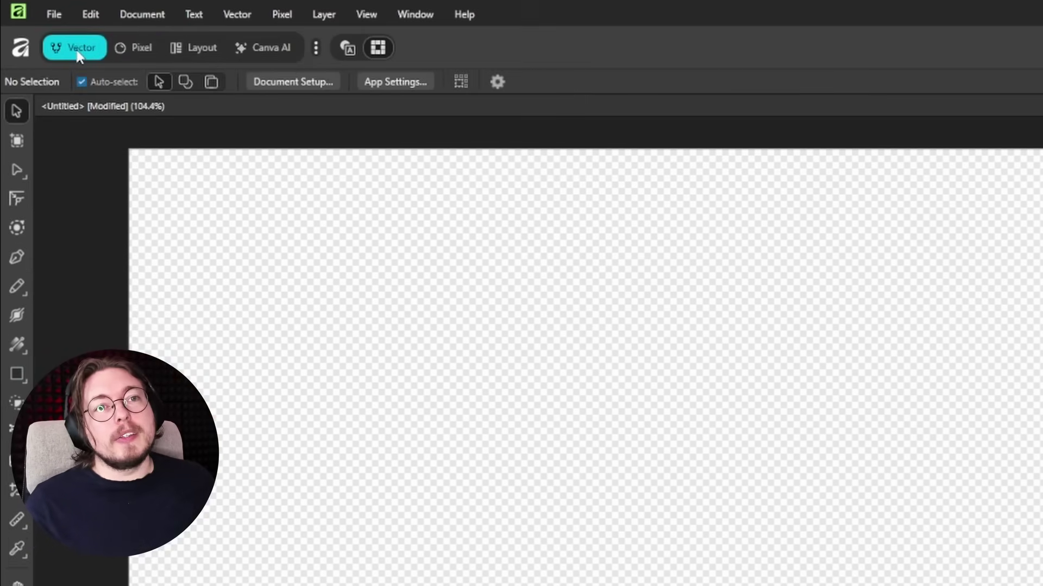
pyautogui.click(184, 50)
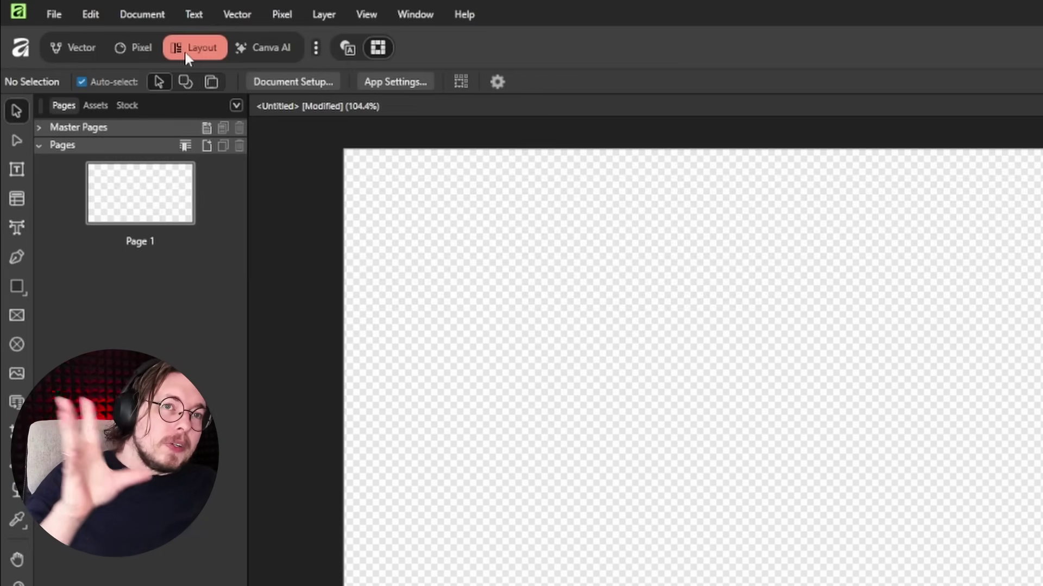
pyautogui.click(127, 48)
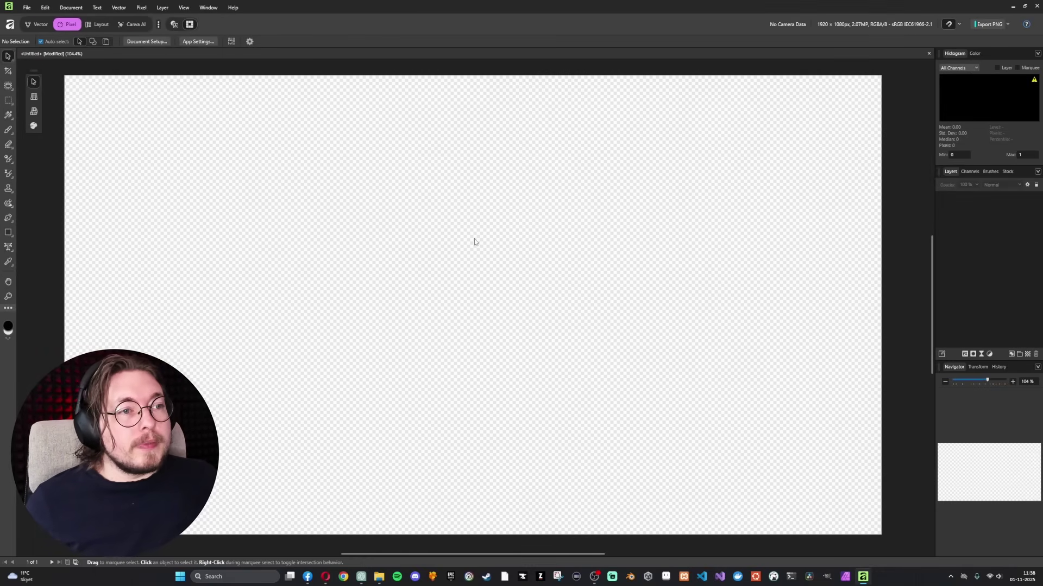
# Paste the Coconut.jpg image into the landscape document and scale it down to about 32% of its original size
pyautogui.hotkey('ctrl', 'v')
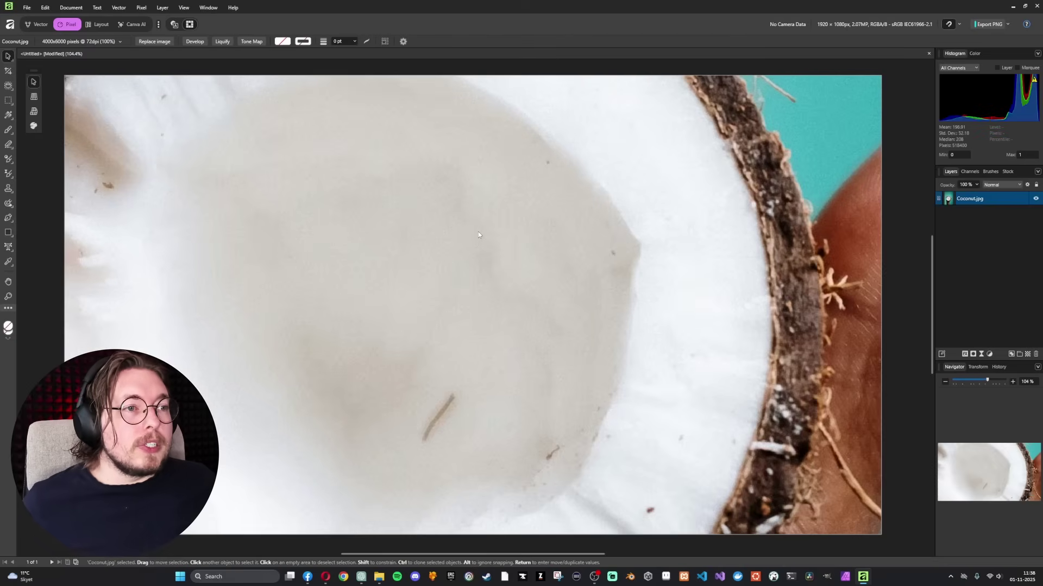
pyautogui.scroll(-3, 478, 233)
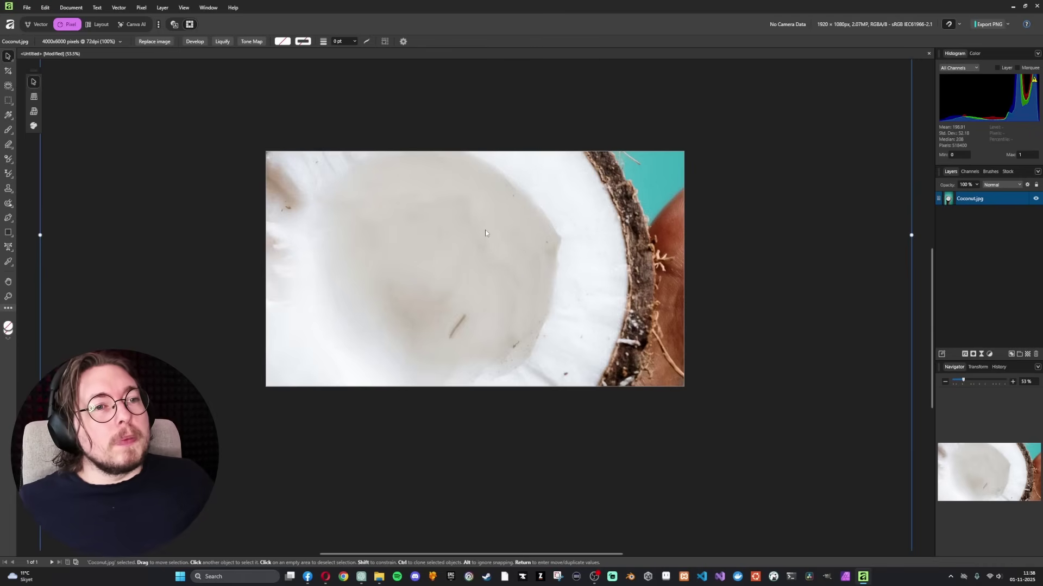
pyautogui.scroll(-6, 485, 233)
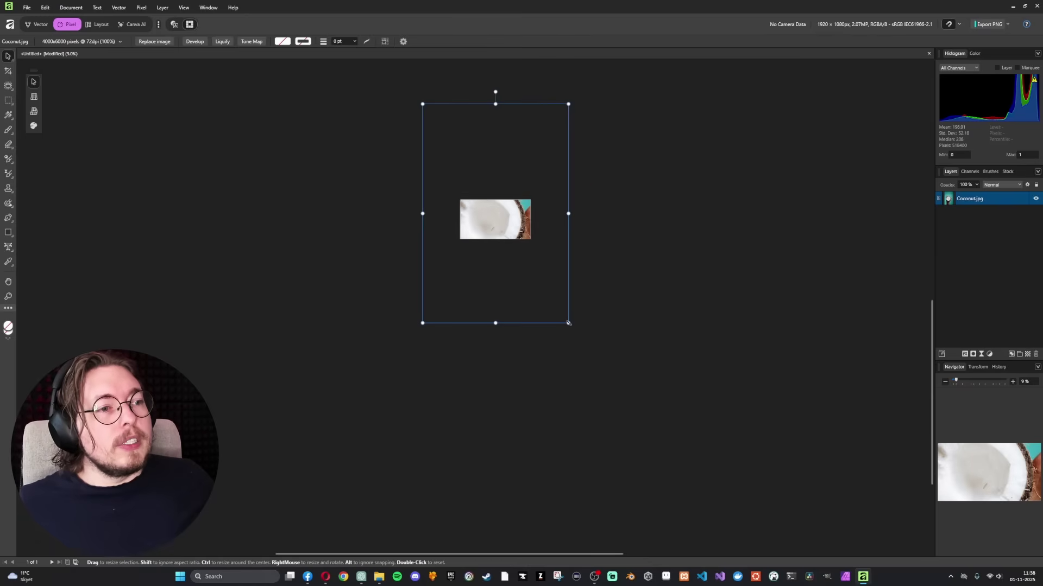
pyautogui.moveTo(568, 323); pyautogui.dragTo(551, 258)
pyautogui.scroll(5, 516, 265)
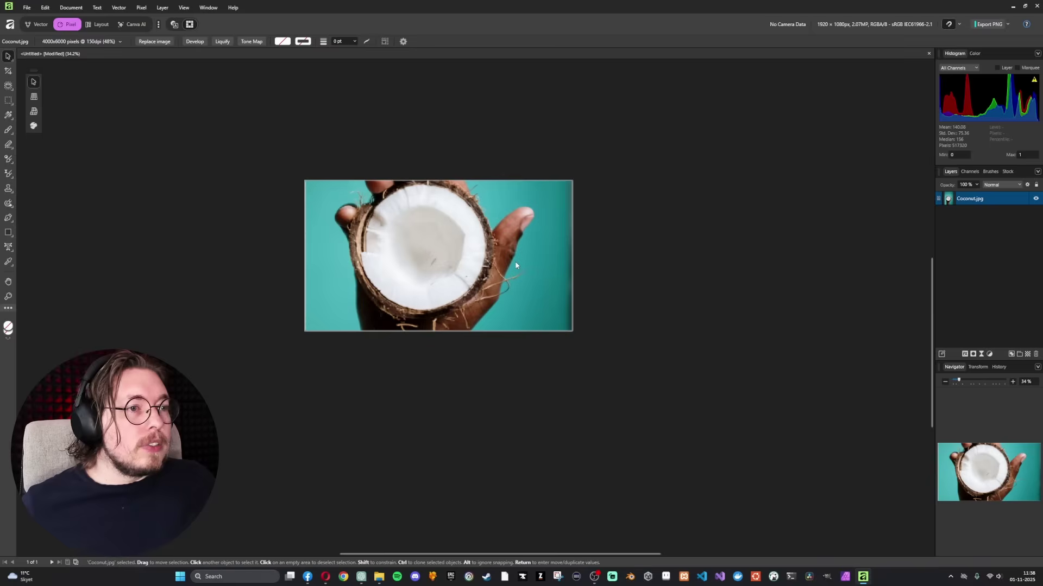
pyautogui.scroll(1, 515, 265)
pyautogui.moveTo(586, 476); pyautogui.dragTo(529, 399)
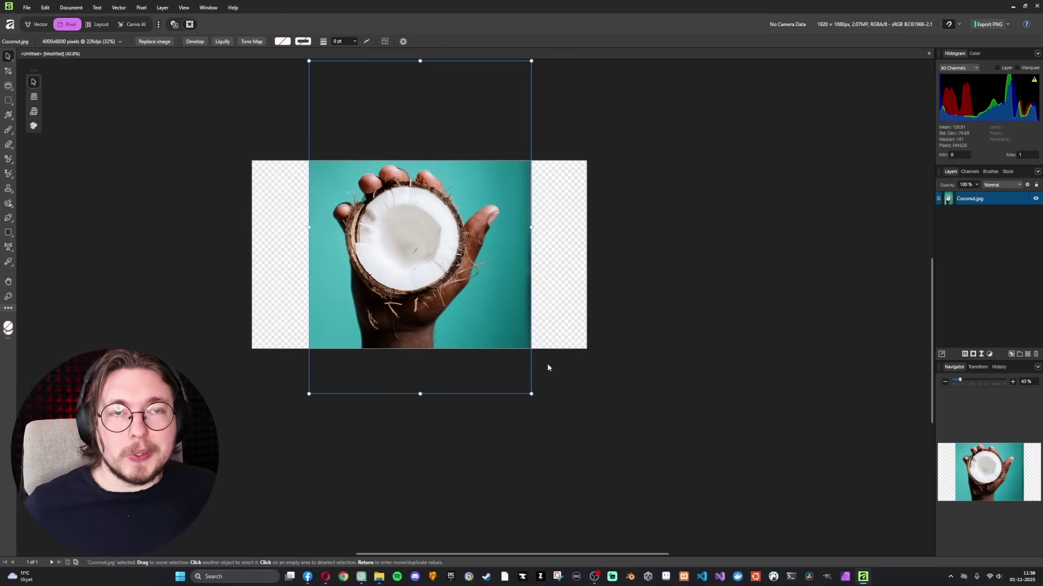
# Hide the Canva AI studio from the row of available studios
pyautogui.scroll(3, 512, 276)
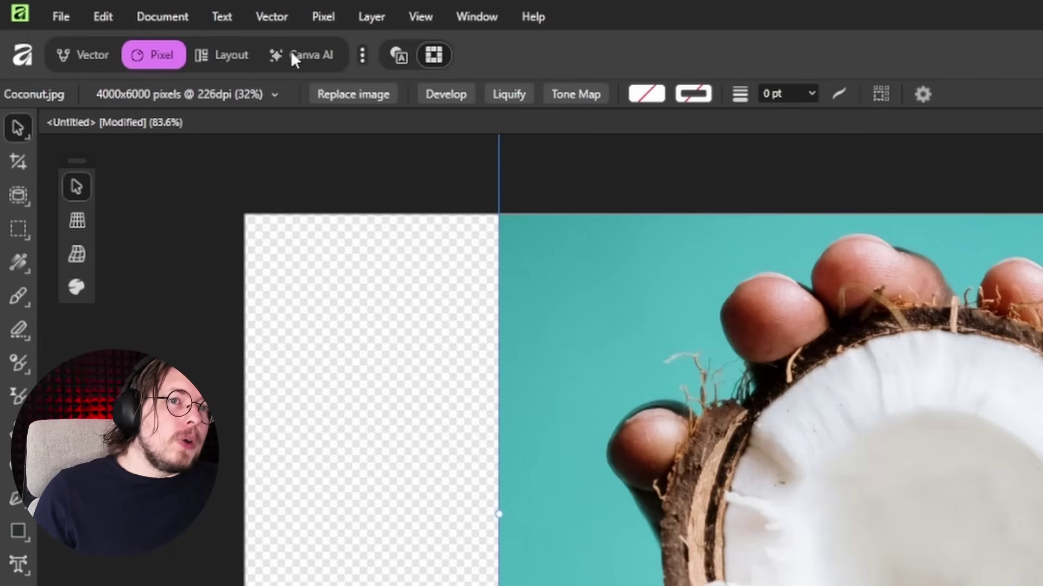
pyautogui.click(362, 53)
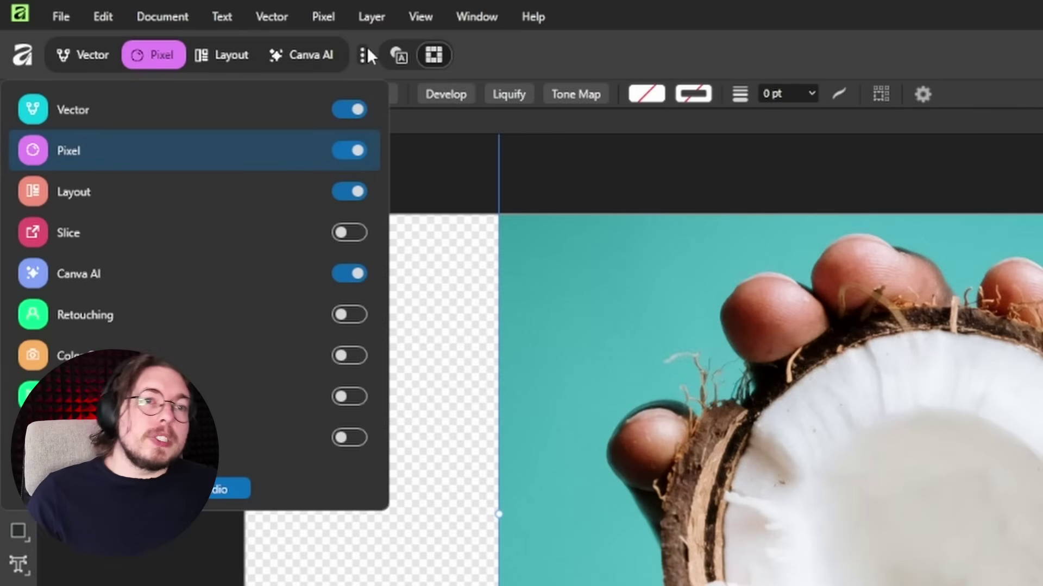
pyautogui.click(343, 270)
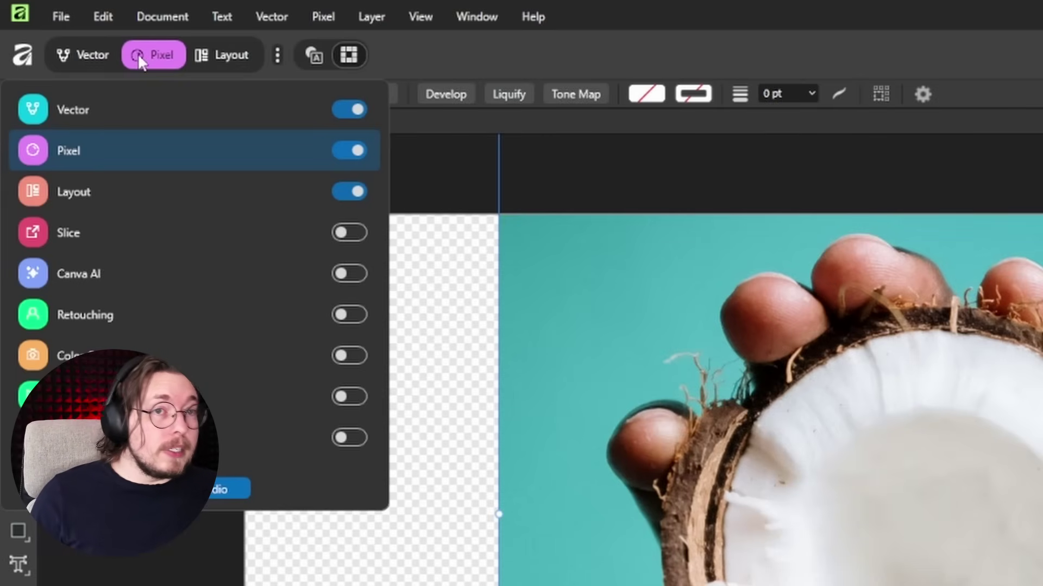
# Show the Color Grading studio in the studio row, and look at the clone sources offered when creating a custom studio without creating one
pyautogui.click(350, 356)
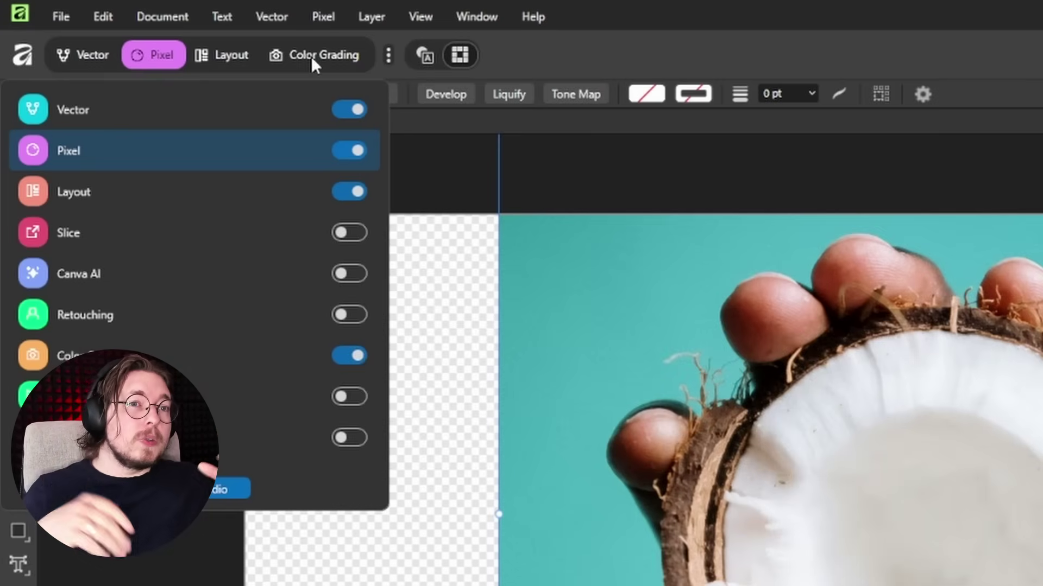
pyautogui.click(212, 487)
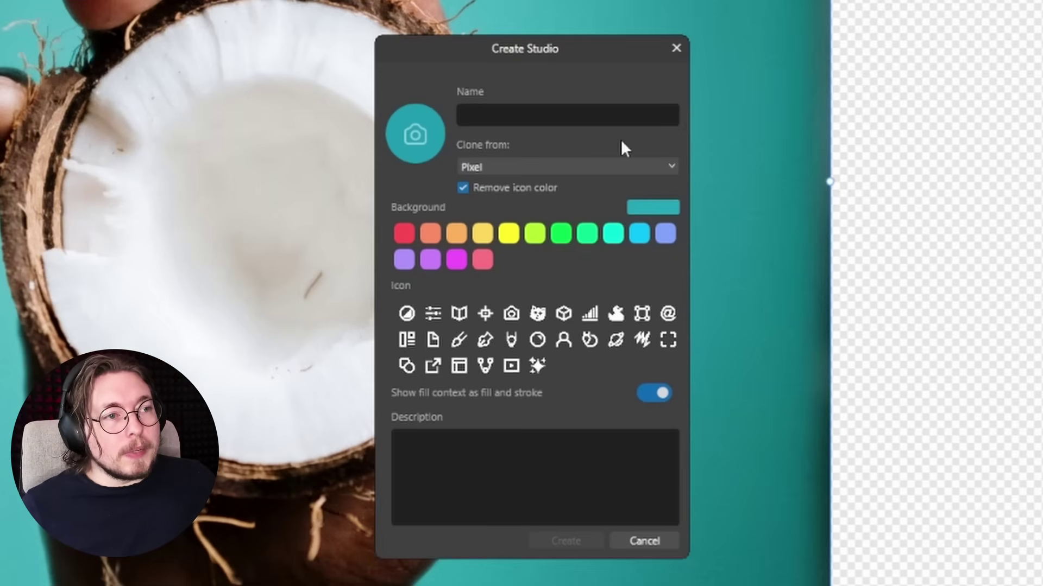
pyautogui.click(634, 166)
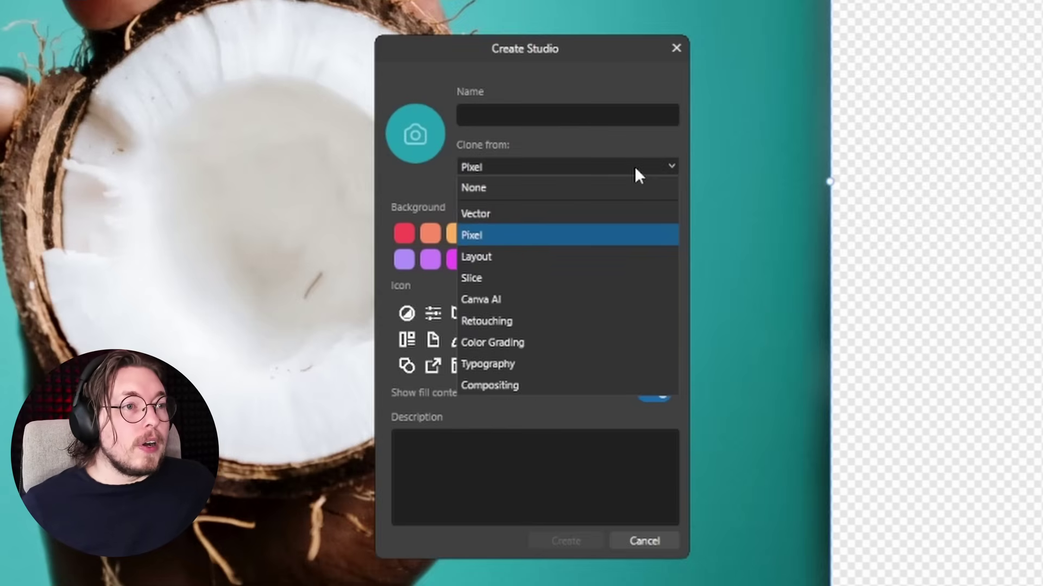
pyautogui.click(577, 168)
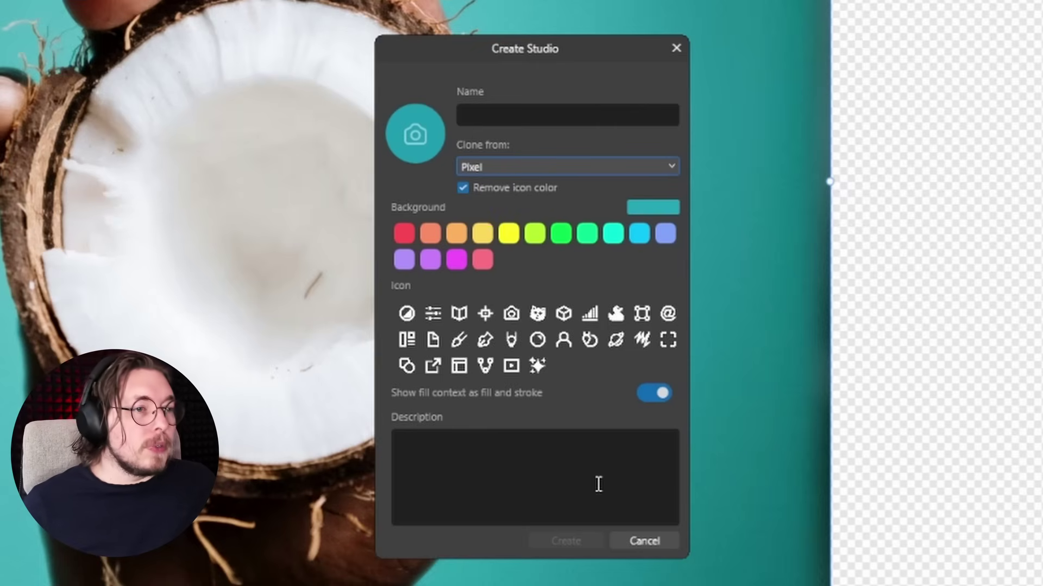
pyautogui.click(633, 539)
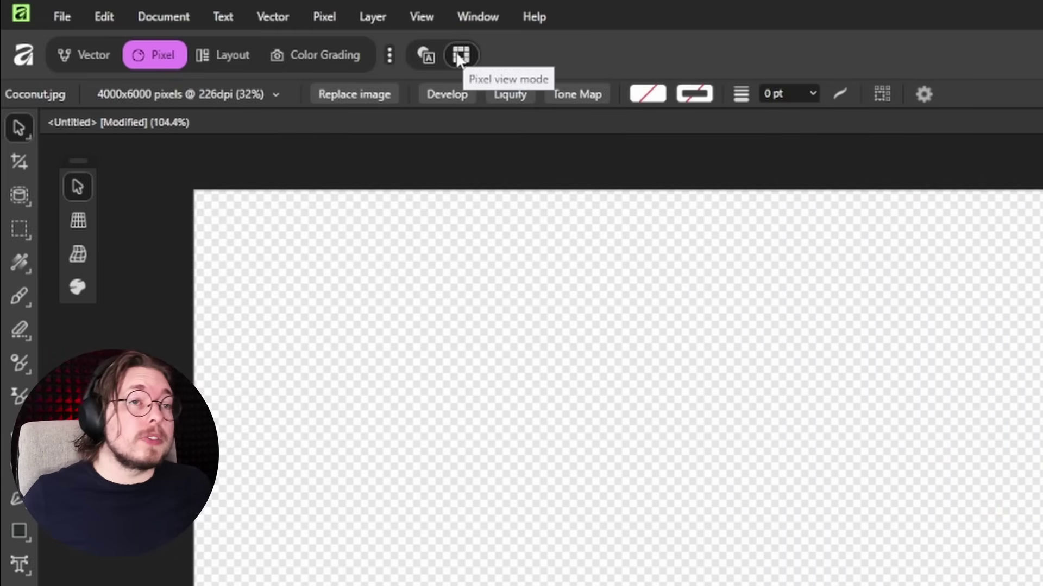
# Draw a light grey rectangle with a 1.3 pt black stroke on the canvas using the Rectangle tool
pyautogui.click(18, 530)
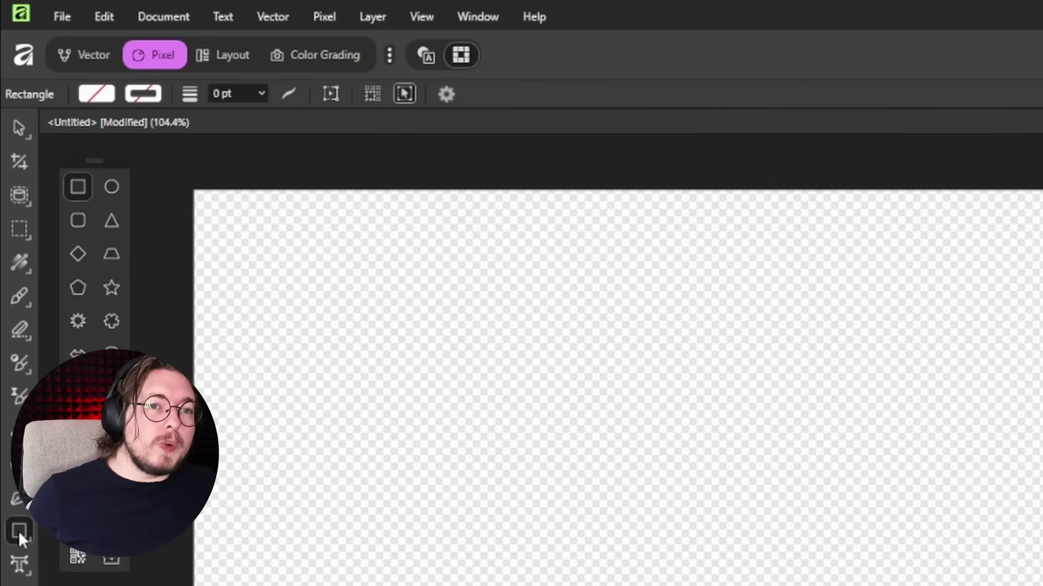
pyautogui.moveTo(738, 431)
pyautogui.mouseDown()
pyautogui.moveTo(981, 585)
pyautogui.moveTo(1042, 585)
pyautogui.mouseUp()
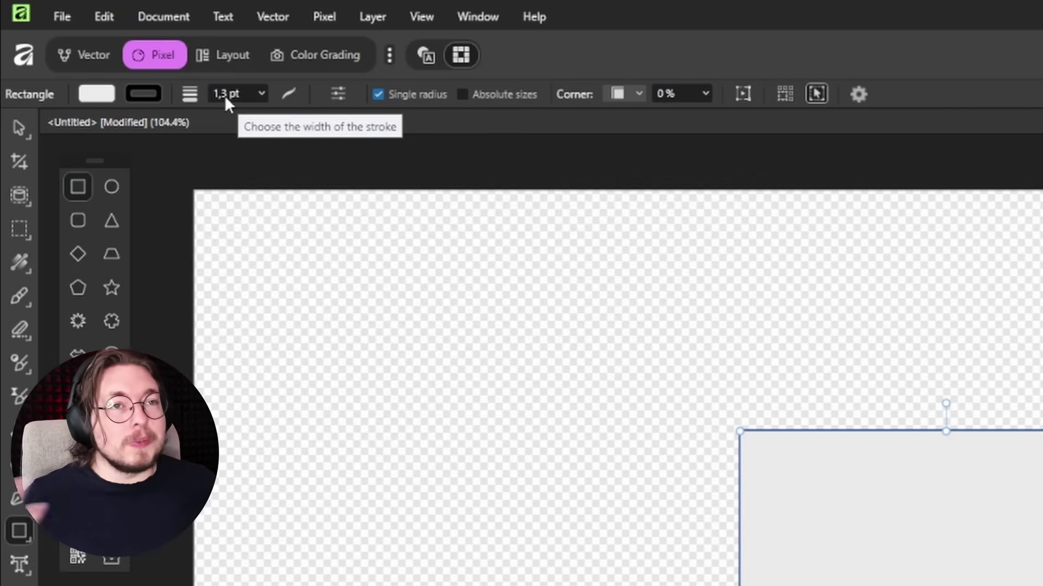
pyautogui.click(16, 130)
# Examine the rectangle's left edge at high magnification, comparing how pixel view mode and vector view mode render the stroke
pyautogui.scroll(10, 647, 531)
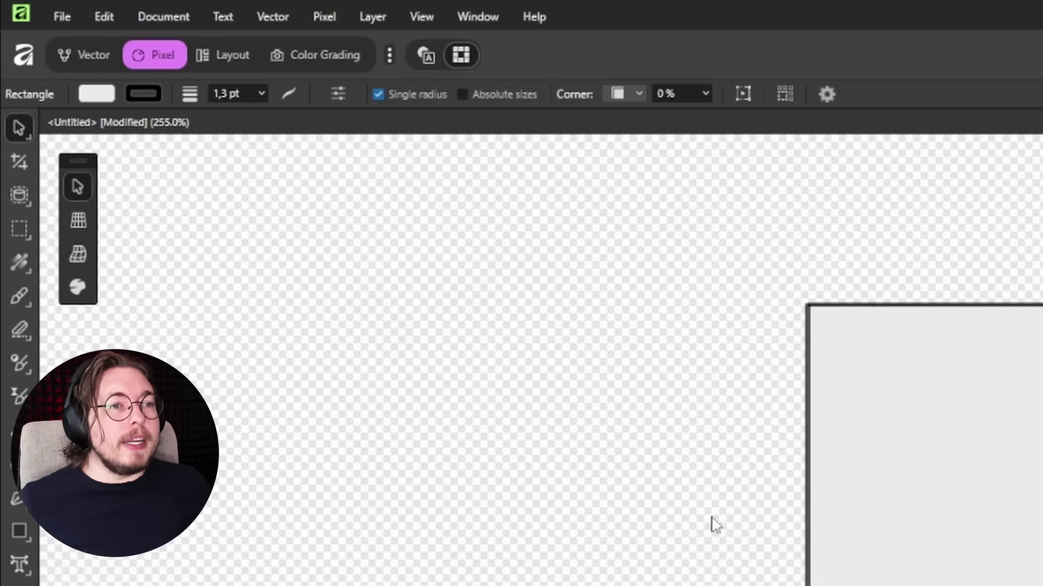
pyautogui.scroll(15, 882, 532)
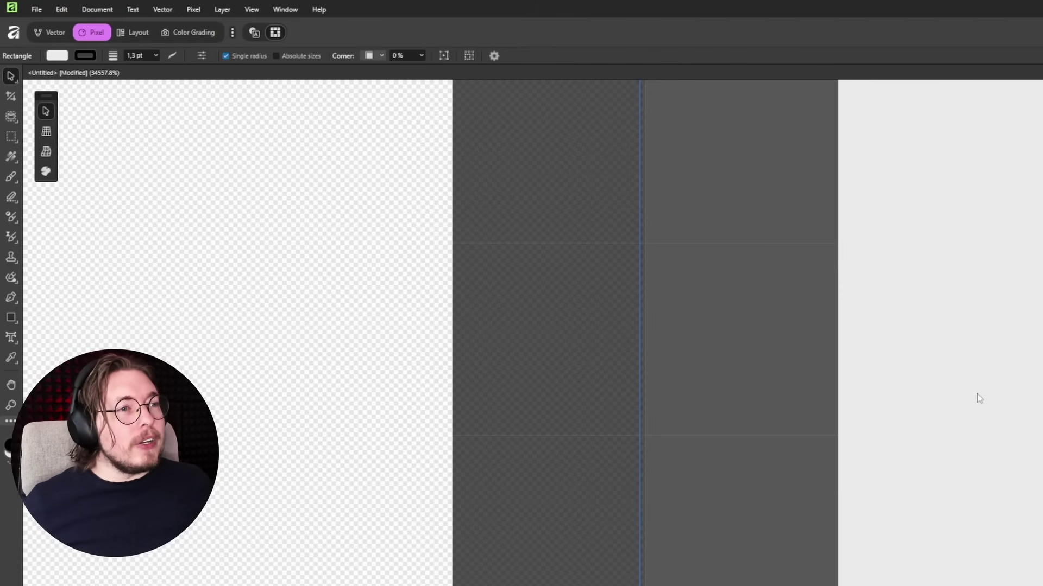
pyautogui.scroll(-3, 808, 347)
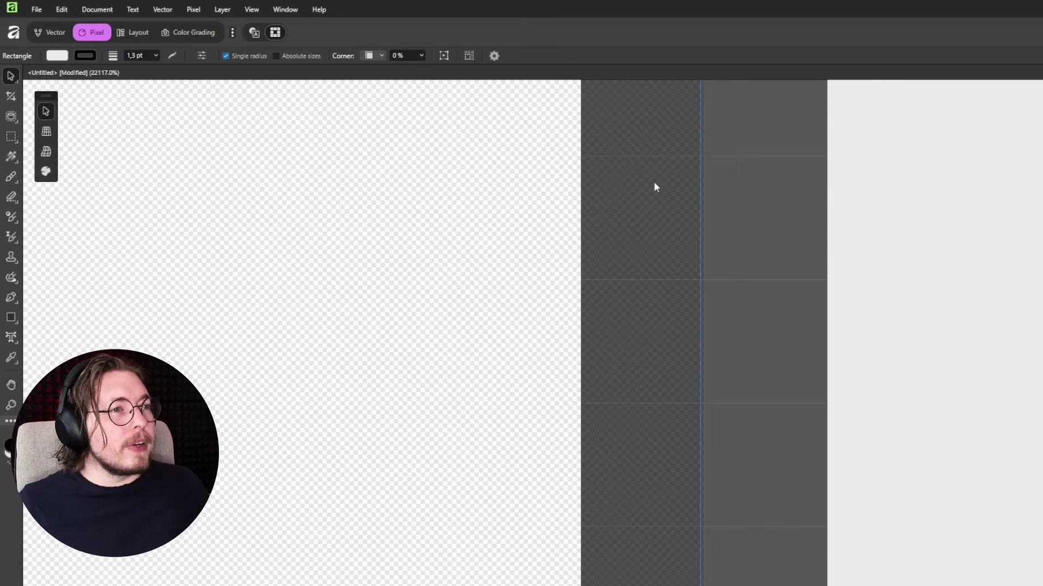
pyautogui.scroll(2, 767, 225)
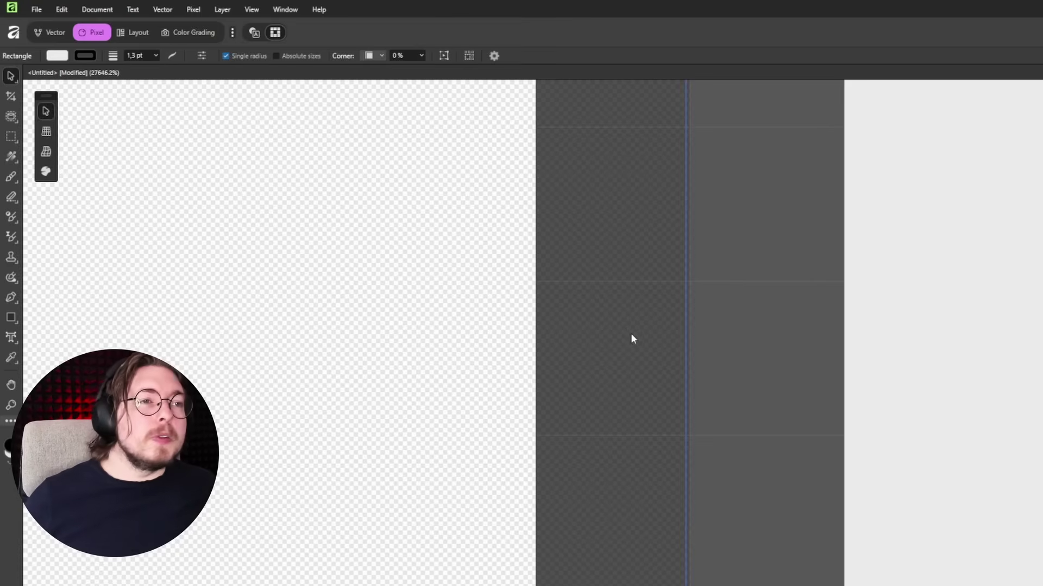
pyautogui.click(253, 32)
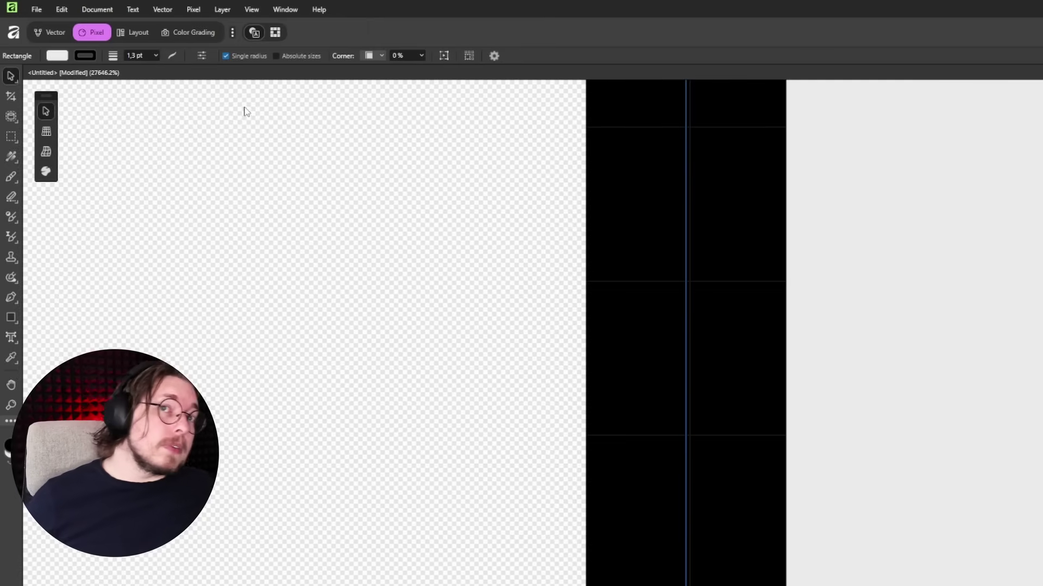
pyautogui.click(274, 33)
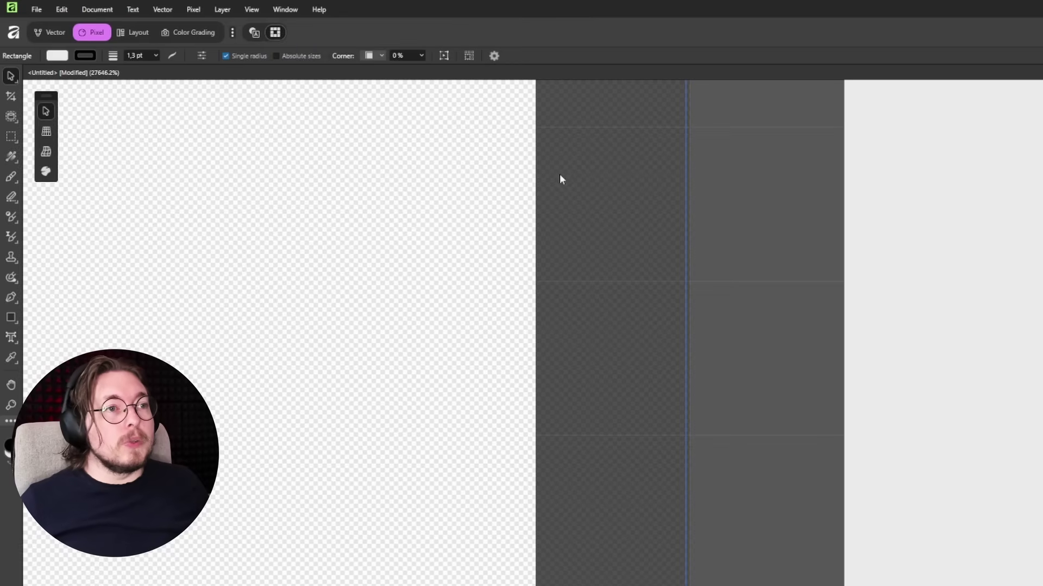
pyautogui.scroll(2, 623, 201)
pyautogui.scroll(-3, 619, 201)
pyautogui.scroll(4, 619, 201)
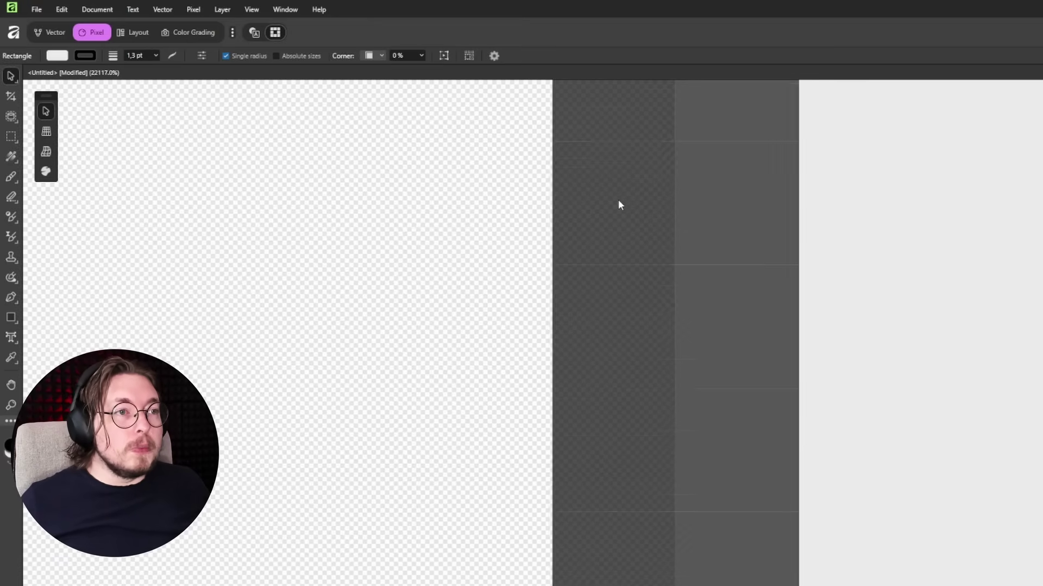
pyautogui.scroll(1, 619, 204)
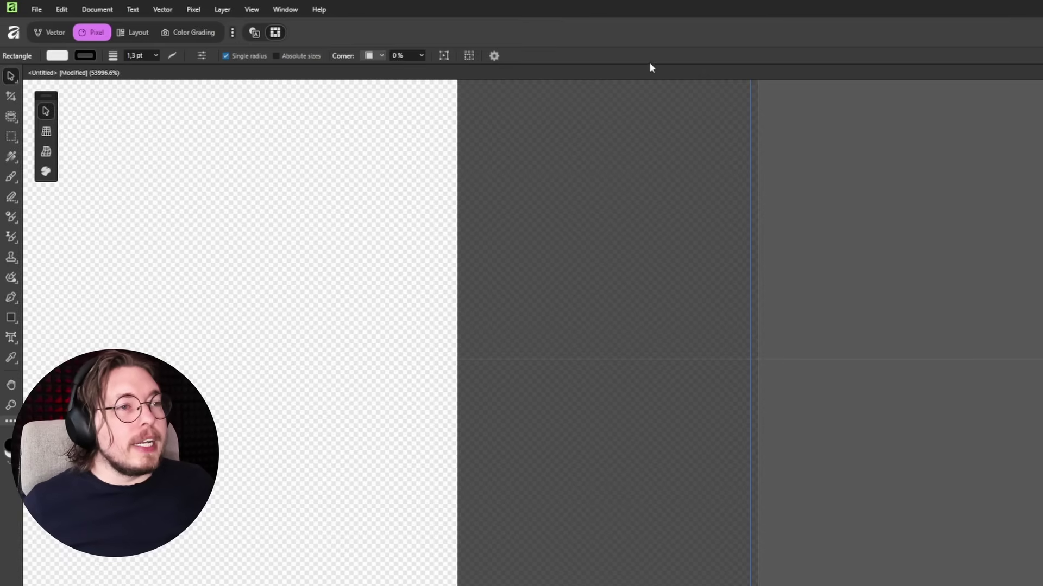
pyautogui.scroll(-10, 740, 176)
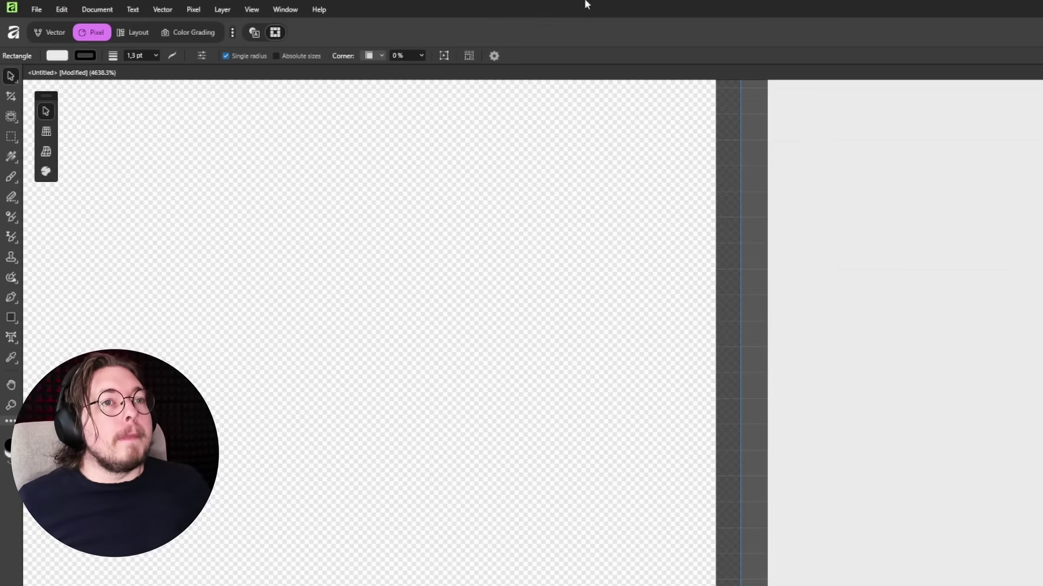
# In vector view mode, draw a small closed curved shape with the Pen tool just beside the rectangle's left edge
pyautogui.click(256, 35)
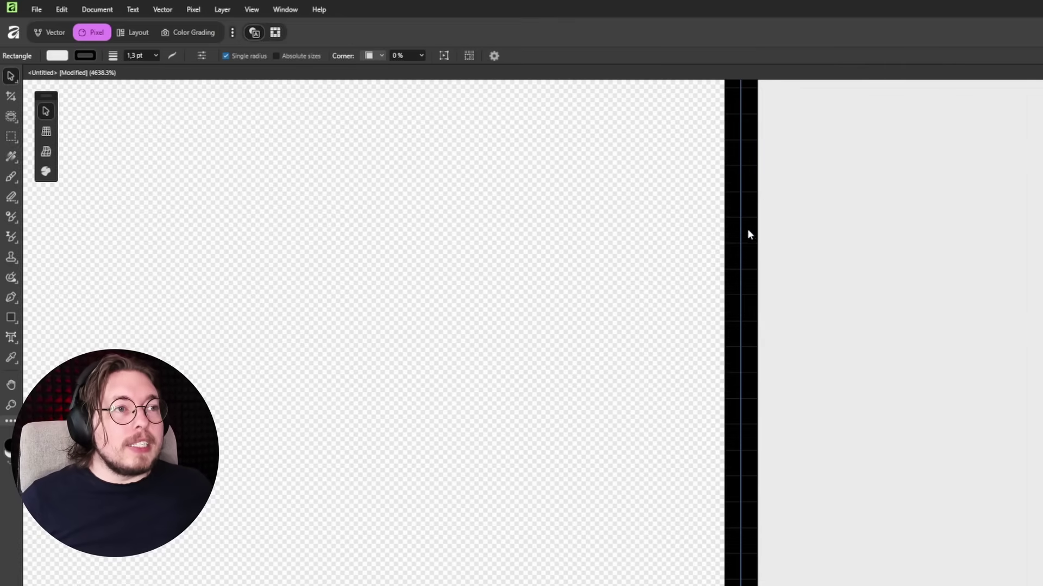
pyautogui.scroll(5, 754, 228)
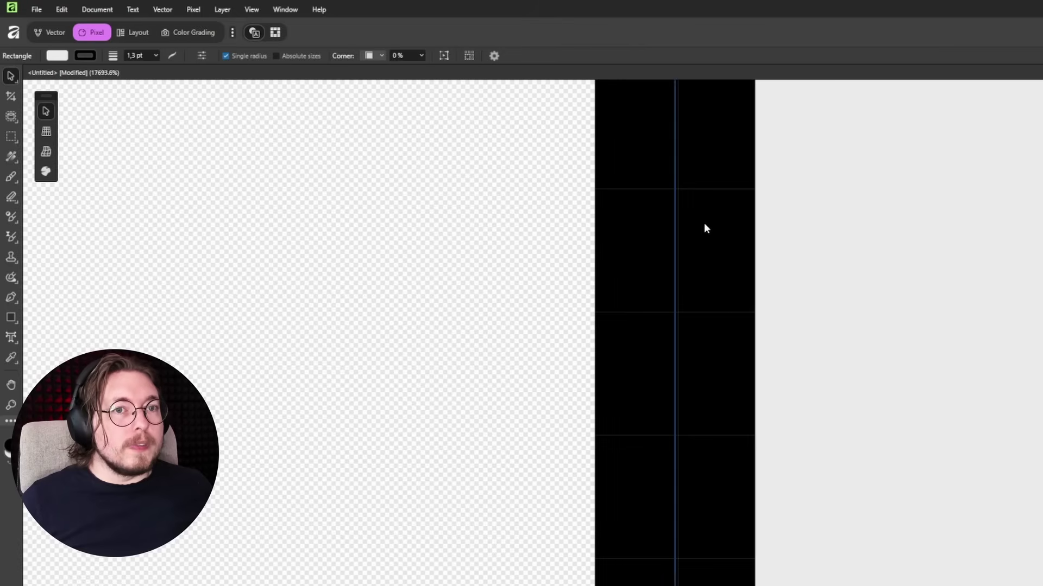
pyautogui.scroll(-2, 705, 227)
pyautogui.click(11, 298)
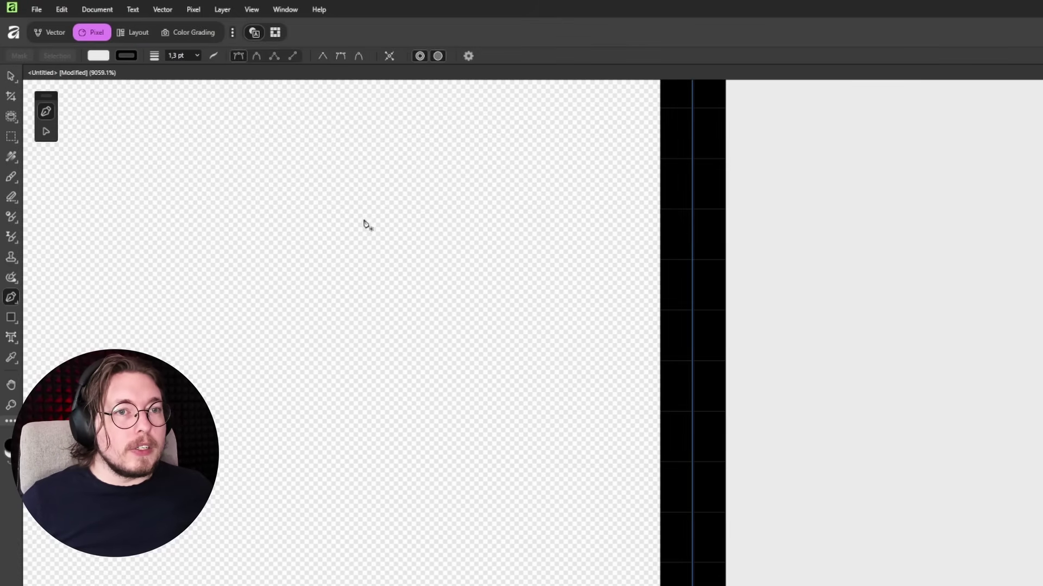
pyautogui.moveTo(269, 230)
pyautogui.mouseDown()
pyautogui.moveTo(298, 410)
pyautogui.moveTo(209, 398)
pyautogui.mouseUp()
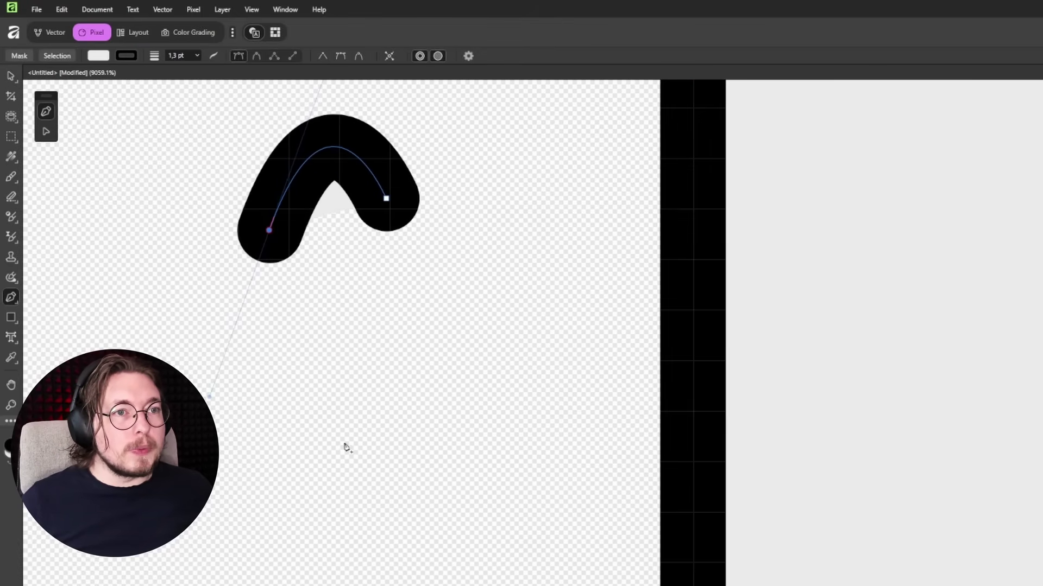
pyautogui.moveTo(415, 481); pyautogui.dragTo(584, 434)
pyautogui.moveTo(595, 265); pyautogui.dragTo(504, 163)
pyautogui.moveTo(386, 198); pyautogui.dragTo(375, 175)
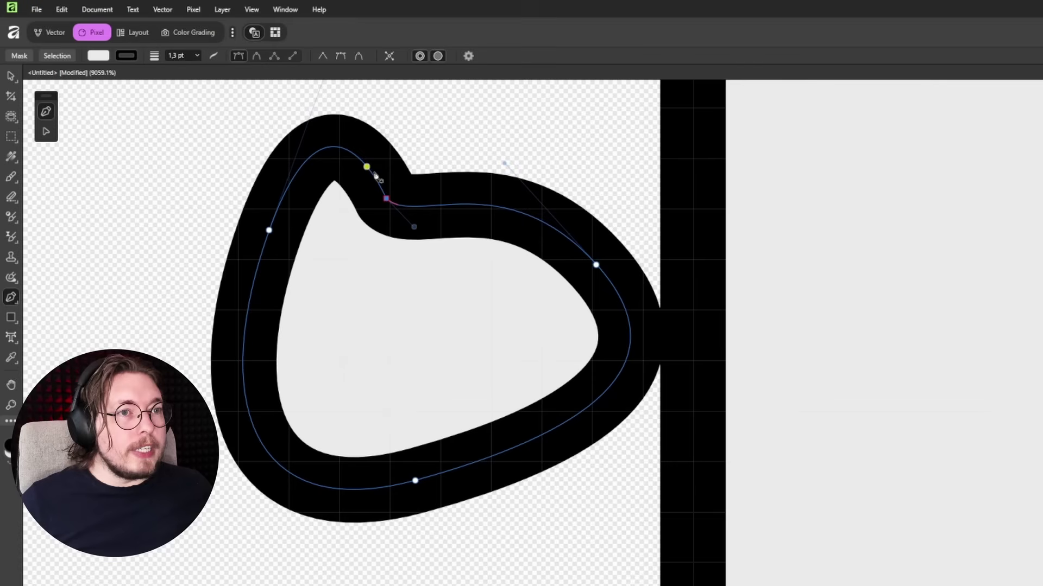
# Switch to pixel view mode, examine the pen-drawn shape close up and from farther out, and deselect it
pyautogui.click(276, 32)
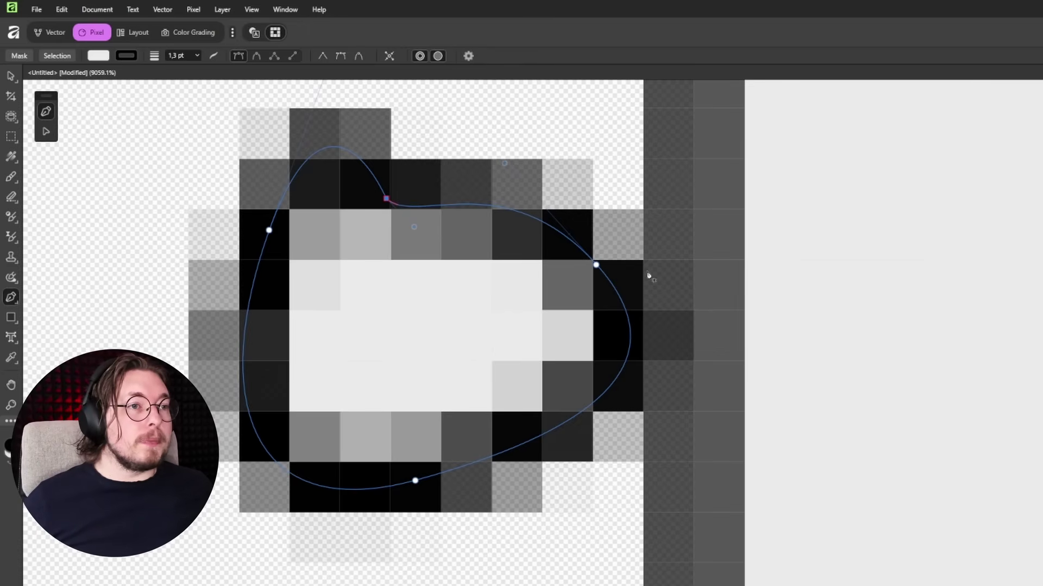
pyautogui.scroll(-6, 624, 269)
pyautogui.scroll(-7, 581, 263)
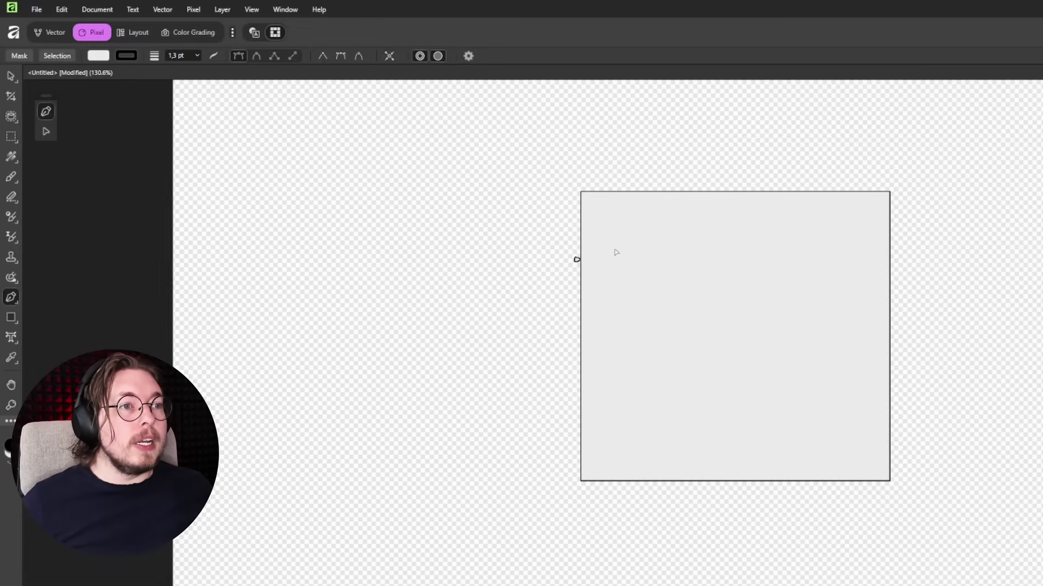
pyautogui.scroll(-1, 945, 233)
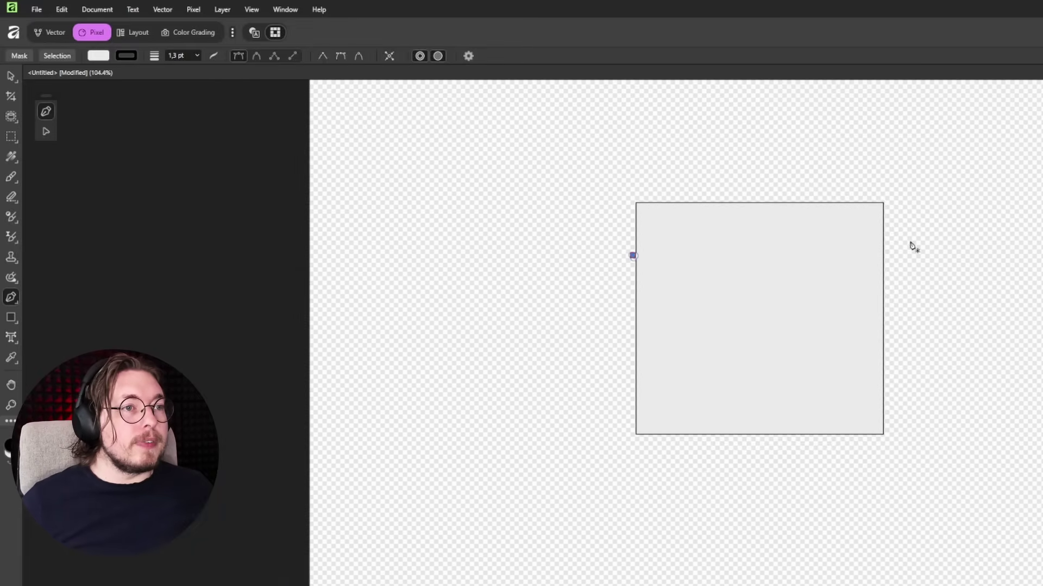
pyautogui.click(12, 77)
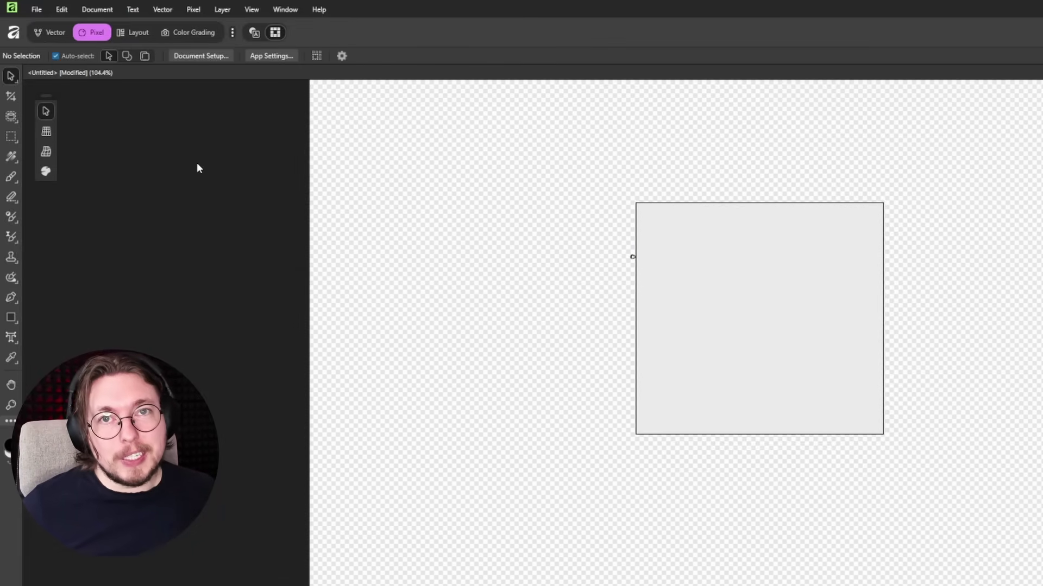
# Compare the small curved shape in pixel and vector view modes at several magnifications, finishing in pixel view mode
pyautogui.hscroll(2, 841, 170)
pyautogui.scroll(3, 869, 179)
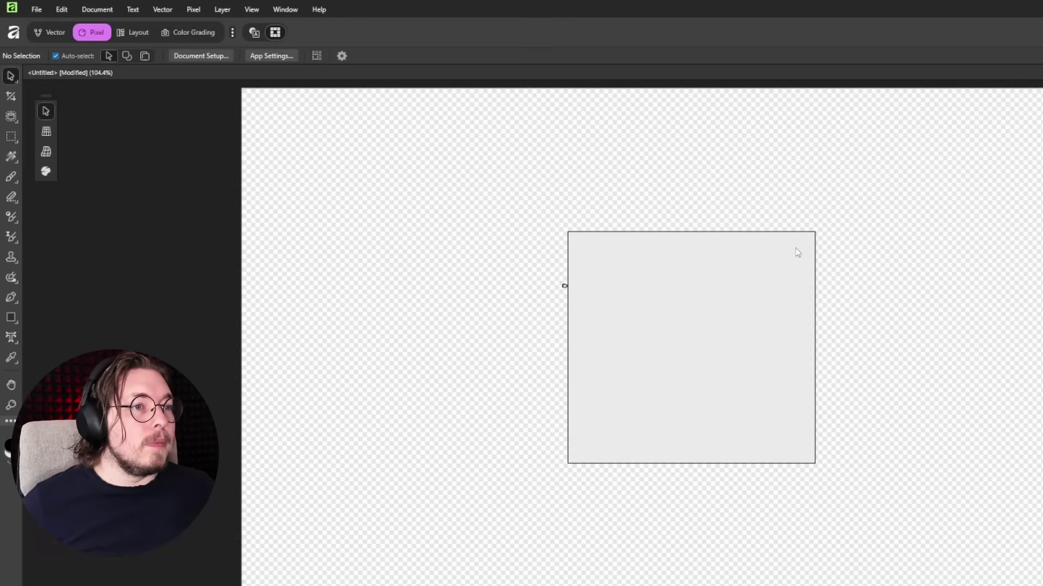
pyautogui.scroll(-1, 816, 249)
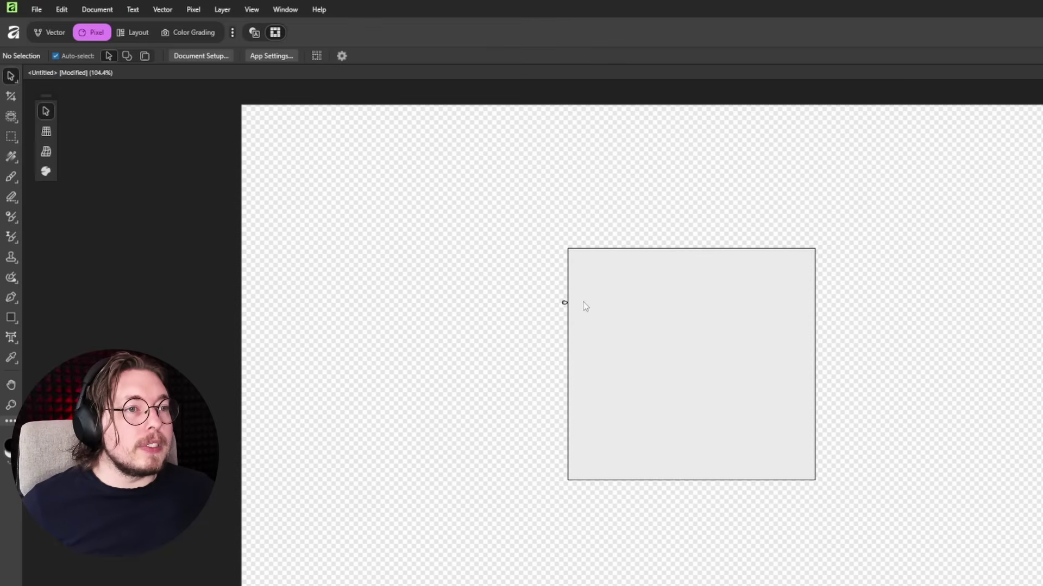
pyautogui.scroll(15, 560, 304)
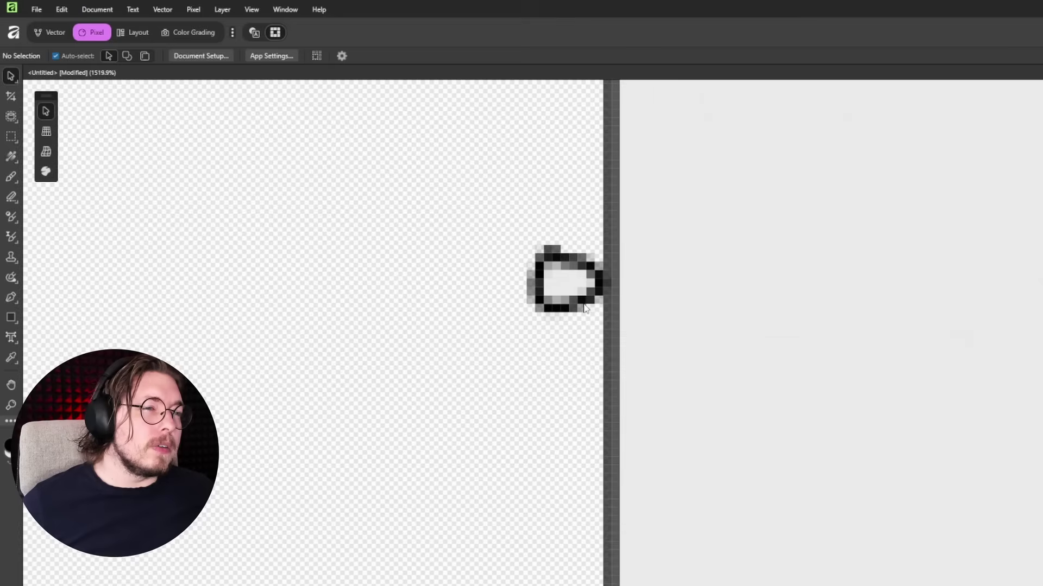
pyautogui.scroll(1, 525, 219)
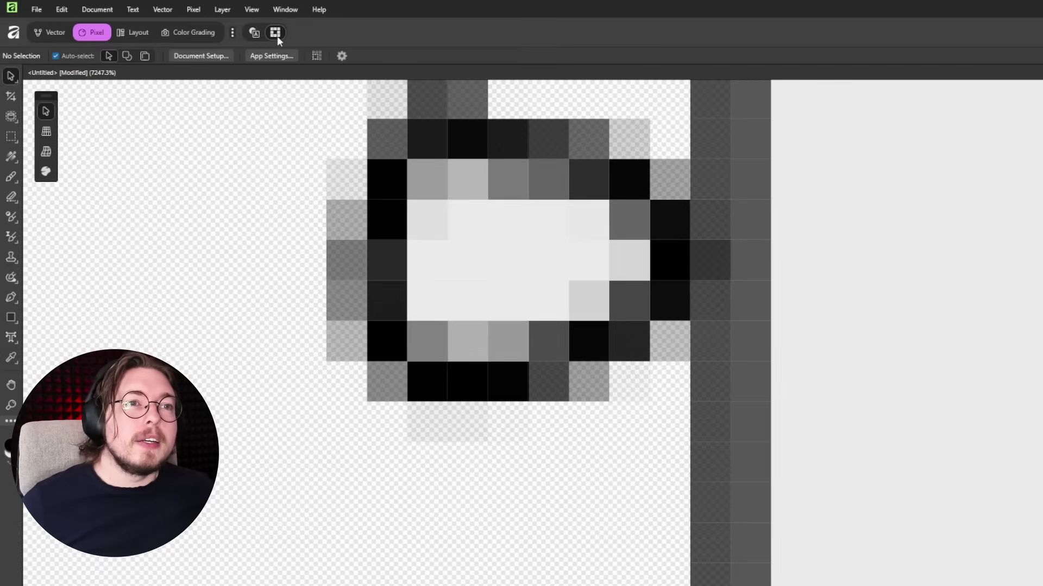
pyautogui.click(255, 32)
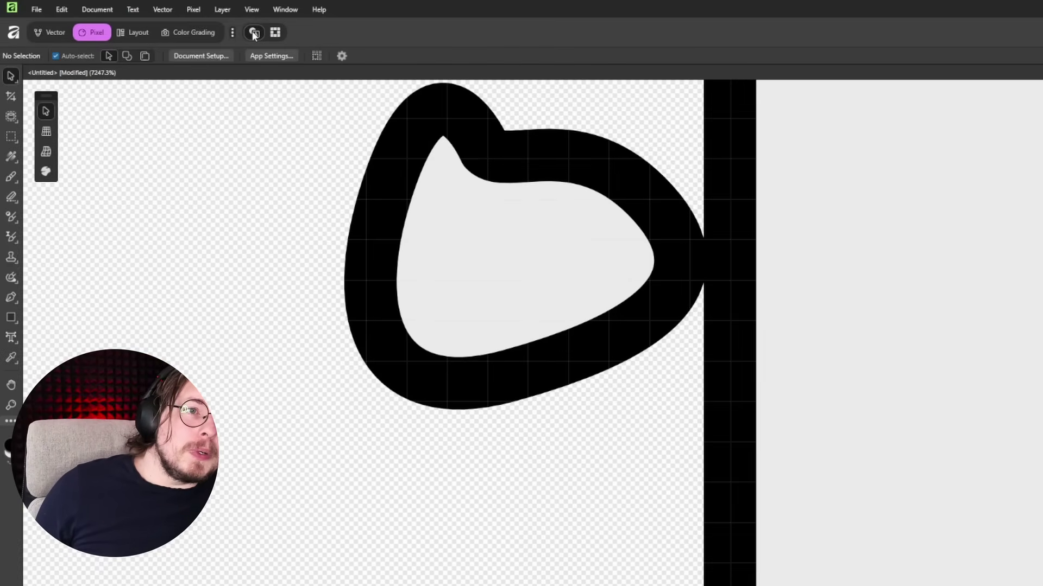
pyautogui.scroll(-10, 624, 214)
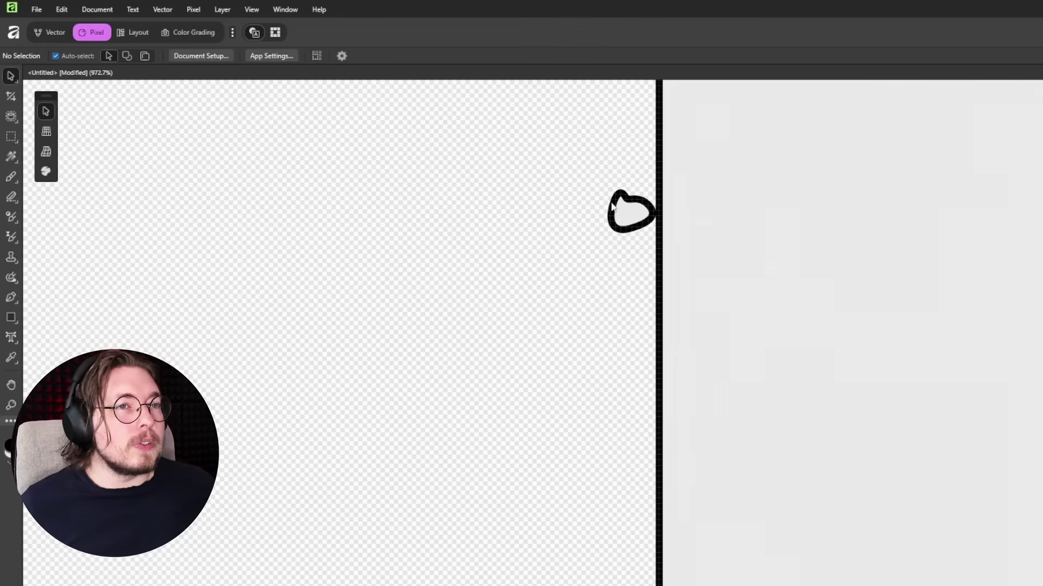
pyautogui.click(276, 32)
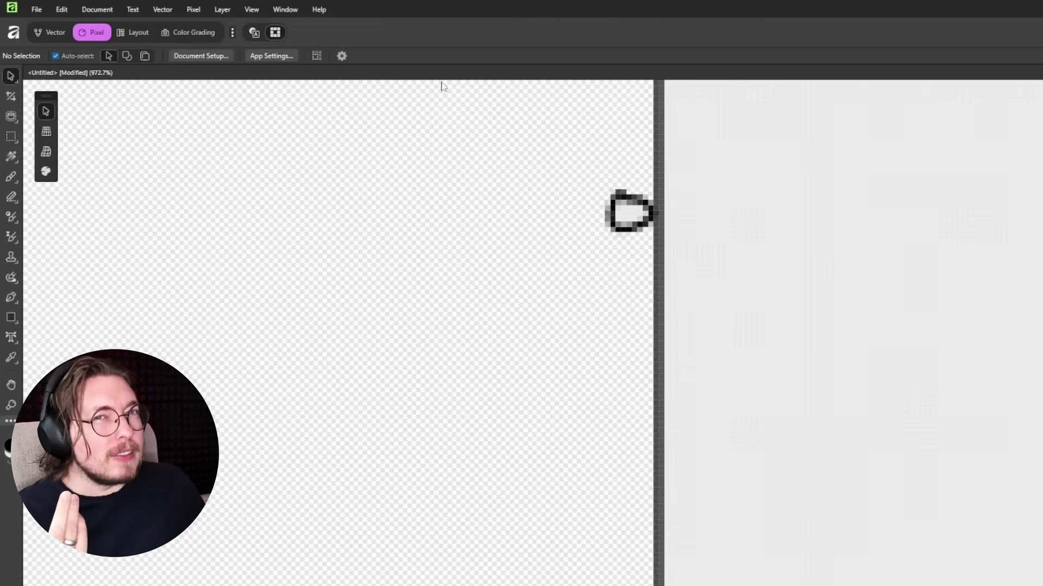
# Switch back to vector view mode and view the rectangle and the curved shape from farther out
pyautogui.scroll(-3, 972, 170)
pyautogui.moveTo(973, 170)
pyautogui.mouseDown()
pyautogui.moveTo(650, 188)
pyautogui.moveTo(442, 242)
pyautogui.mouseUp()
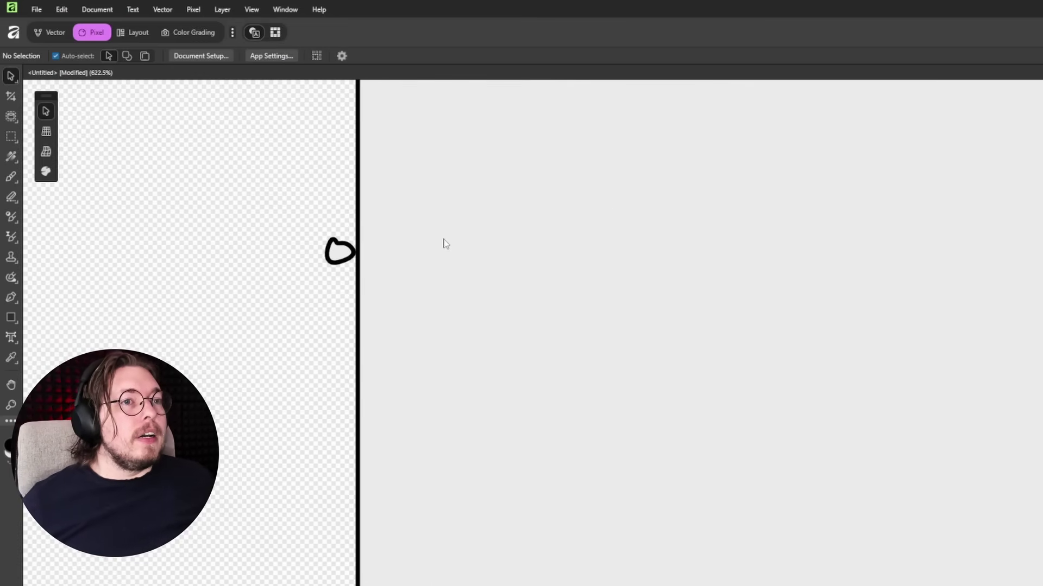
pyautogui.scroll(-6, 562, 204)
pyautogui.moveTo(754, 135); pyautogui.dragTo(444, 293)
pyautogui.click(552, 294)
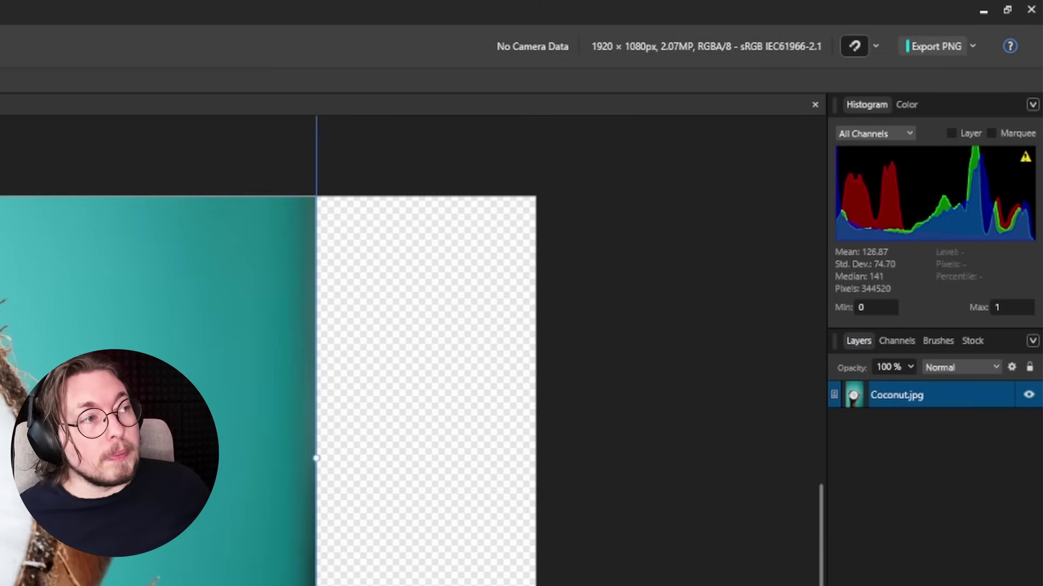
# Move the Navigator panel into the panel group that holds Histogram and Color
pyautogui.moveTo(999, 341); pyautogui.dragTo(943, 106)
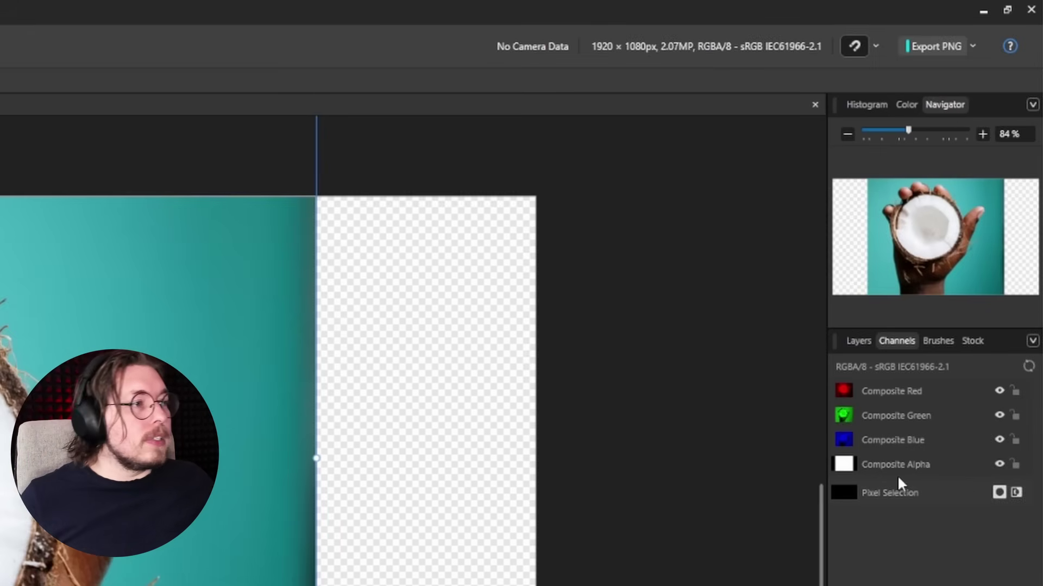
# Show the Layers panel and the Histogram panel in their panel groups
pyautogui.click(864, 342)
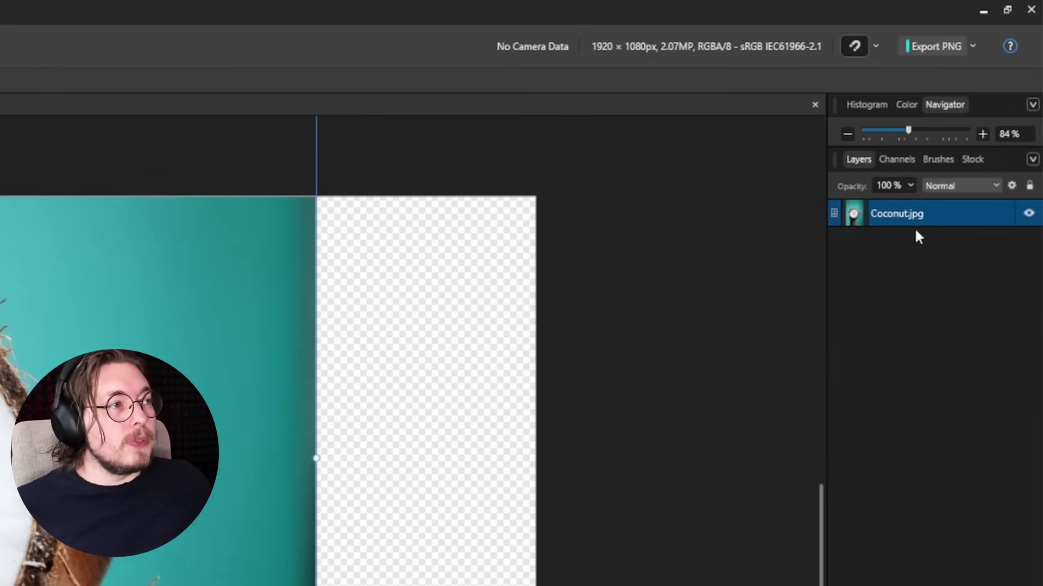
pyautogui.click(867, 105)
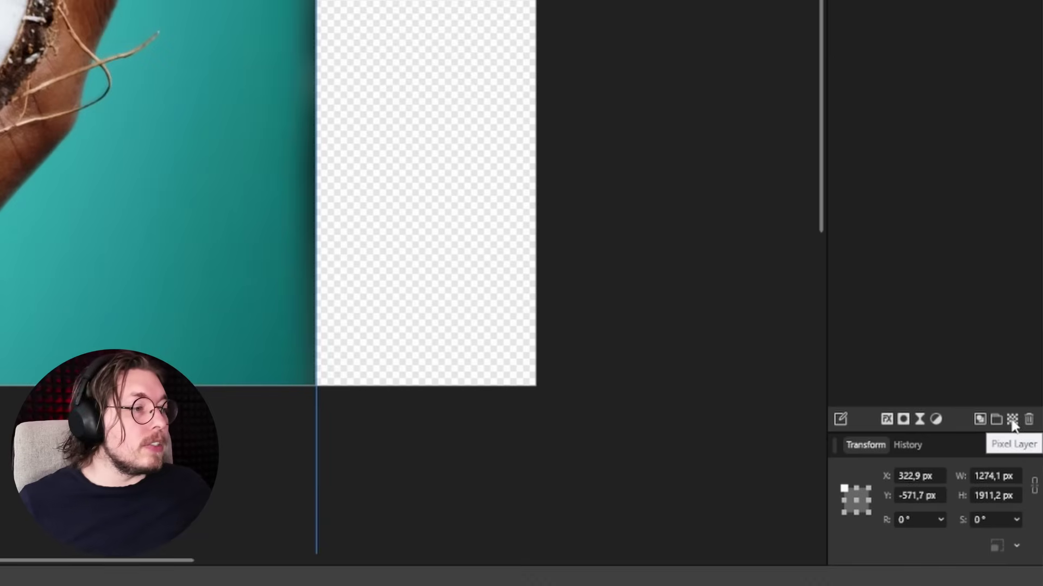
# Add a pixel layer above Coconut.jpg and paint looping black brush strokes across the coconut on it
pyautogui.click(1012, 419)
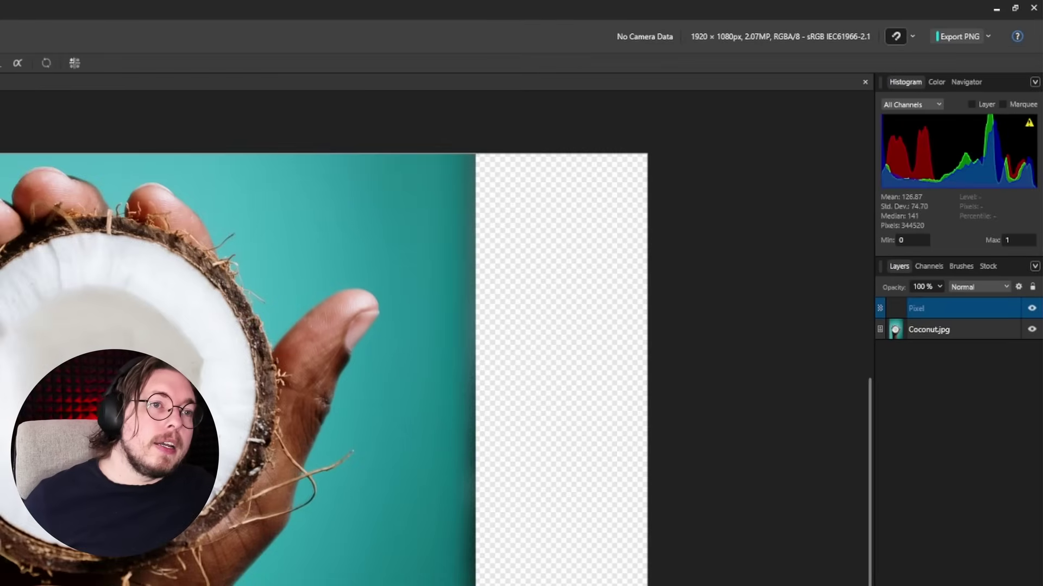
pyautogui.moveTo(3, 233)
pyautogui.mouseDown()
pyautogui.moveTo(14, 222)
pyautogui.moveTo(33, 380)
pyautogui.mouseUp()
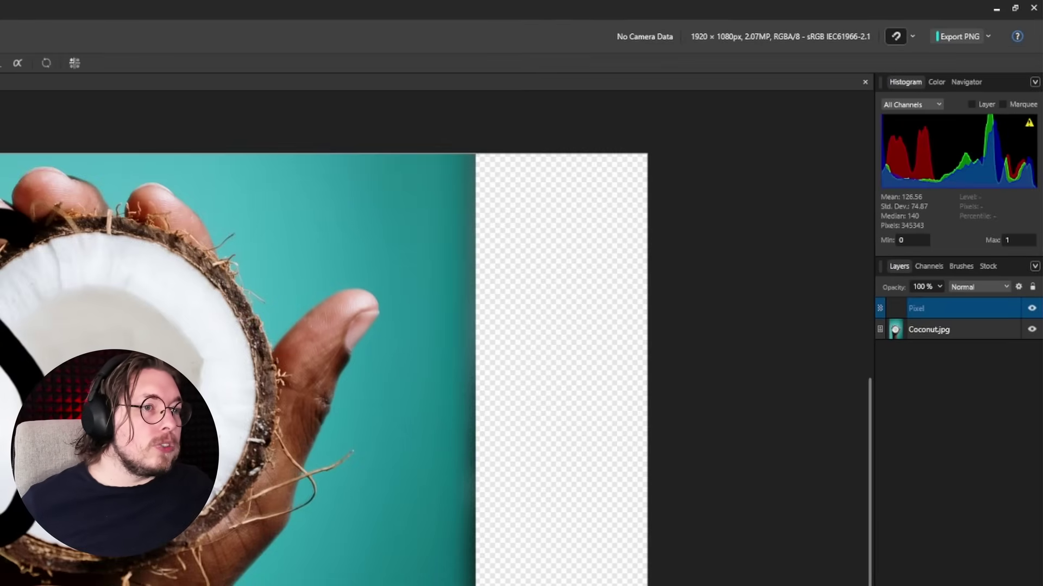
pyautogui.moveTo(22, 344)
pyautogui.mouseDown()
pyautogui.moveTo(361, 334)
pyautogui.moveTo(163, 339)
pyautogui.mouseUp()
pyautogui.moveTo(6, 386)
pyautogui.mouseDown()
pyautogui.moveTo(263, 377)
pyautogui.moveTo(334, 317)
pyautogui.moveTo(389, 323)
pyautogui.mouseUp()
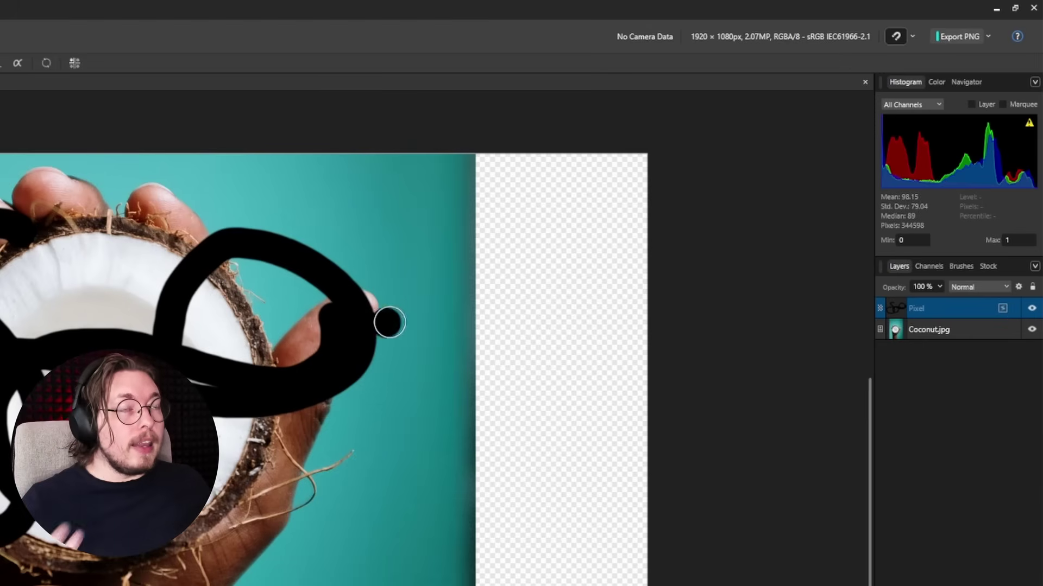
# Hide and show the painted Pixel layer and the Coconut.jpg layer to compare their effect on the image
pyautogui.click(1032, 310)
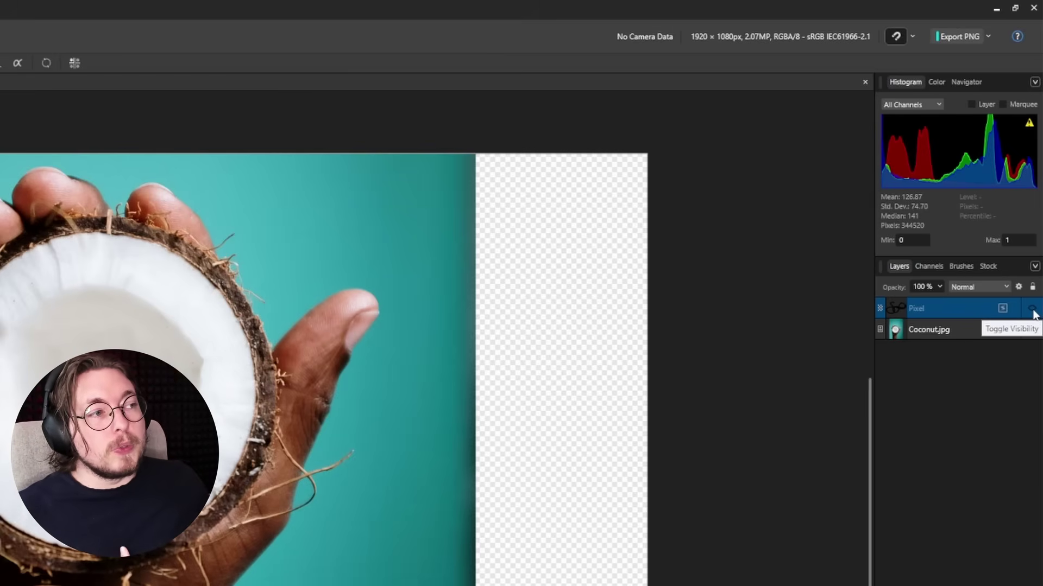
pyautogui.click(1031, 310)
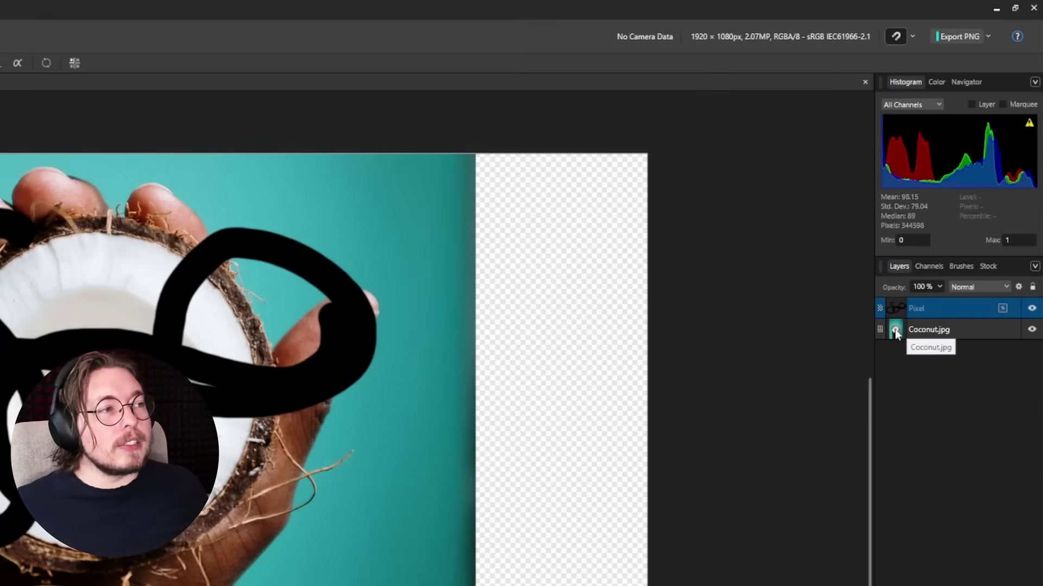
pyautogui.click(1031, 330)
pyautogui.click(1032, 329)
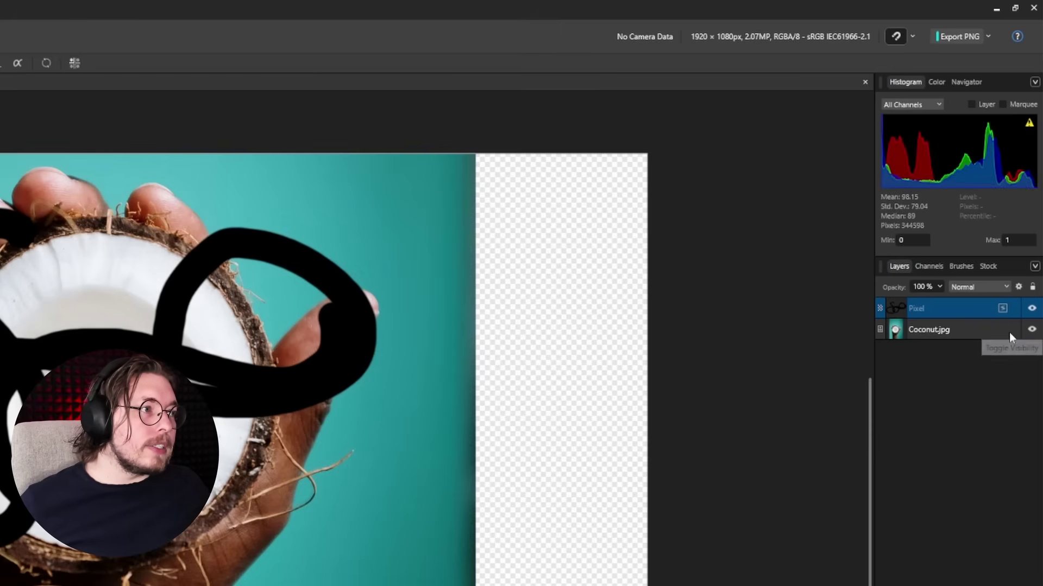
# Lock the Coconut.jpg layer and activate the Move tool
pyautogui.click(1011, 332)
pyautogui.click(1033, 291)
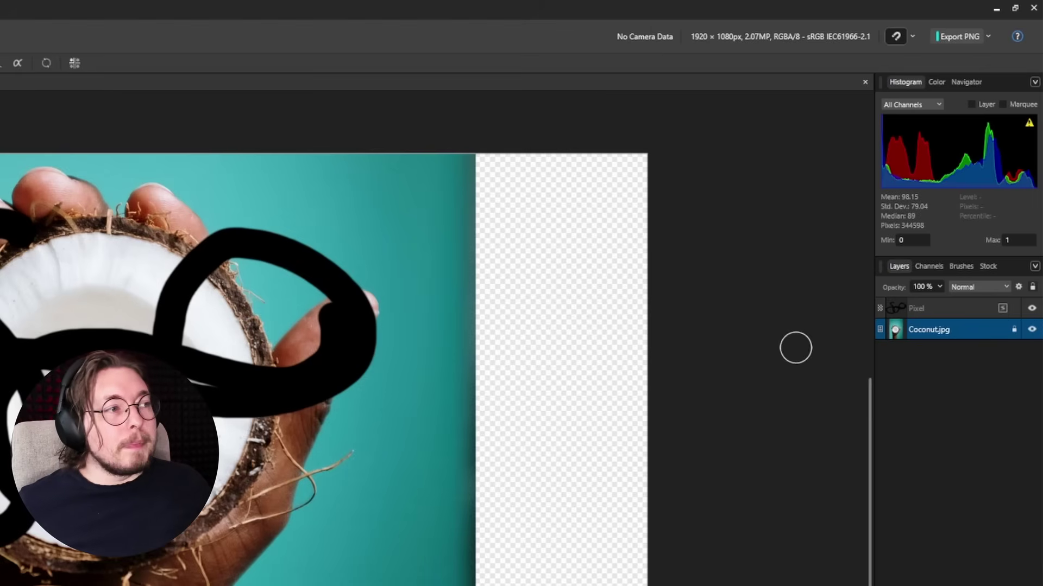
pyautogui.press('v')
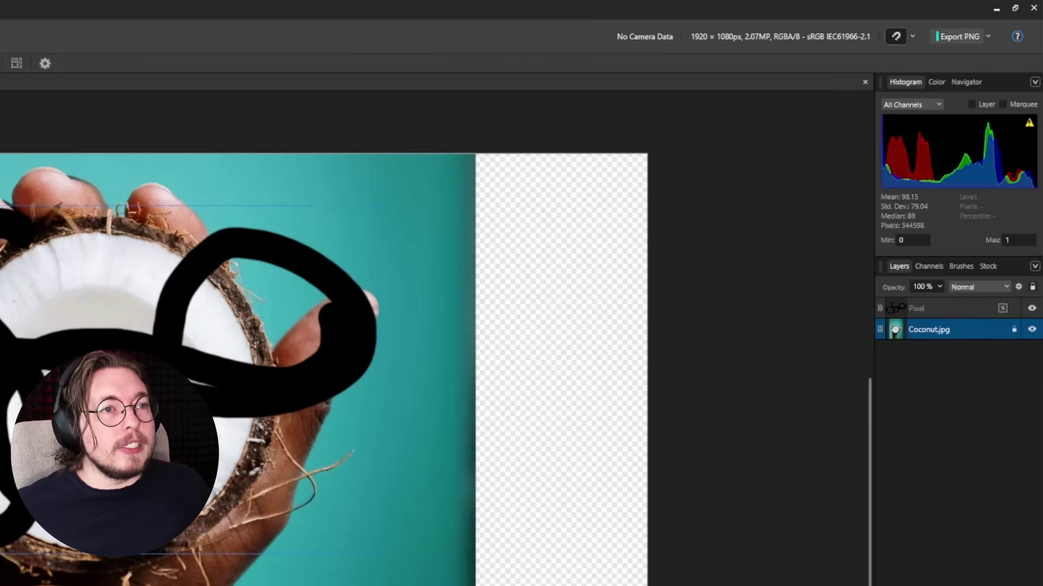
# Select the Pixel layer and toggle its selection several times, leaving no layer selected
pyautogui.click(916, 307)
pyautogui.keyDown('ctrl'); pyautogui.click(916, 308); pyautogui.keyUp('ctrl')
pyautogui.keyDown('ctrl'); pyautogui.click(916, 307); pyautogui.keyUp('ctrl')
pyautogui.keyDown('ctrl'); pyautogui.click(916, 308); pyautogui.keyUp('ctrl')
pyautogui.keyDown('ctrl'); pyautogui.click(916, 308); pyautogui.keyUp('ctrl')
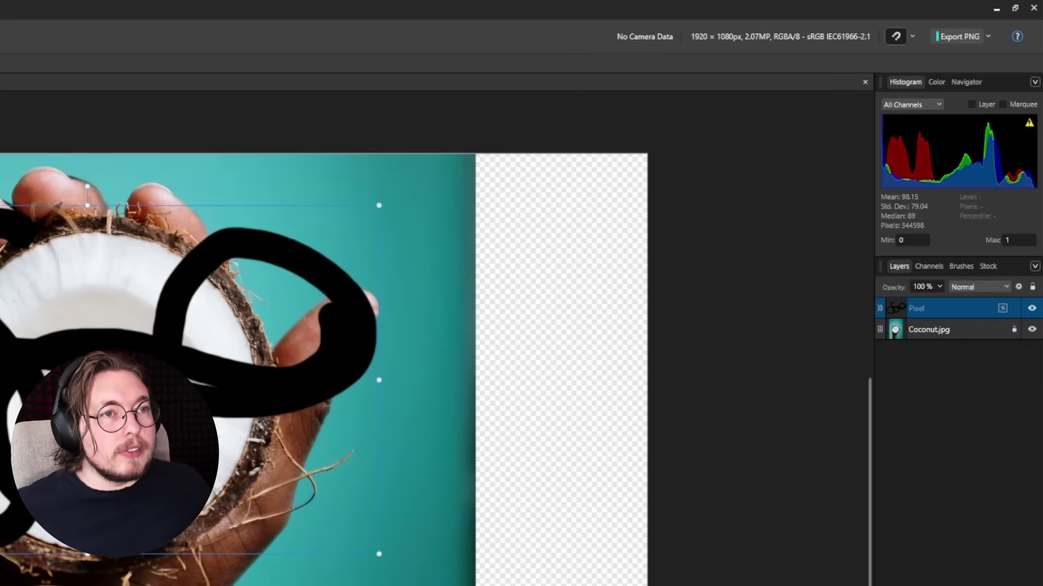
pyautogui.keyDown('ctrl'); pyautogui.click(916, 308); pyautogui.keyUp('ctrl')
pyautogui.keyDown('ctrl'); pyautogui.click(916, 308); pyautogui.keyUp('ctrl')
pyautogui.keyDown('ctrl'); pyautogui.click(916, 308); pyautogui.keyUp('ctrl')
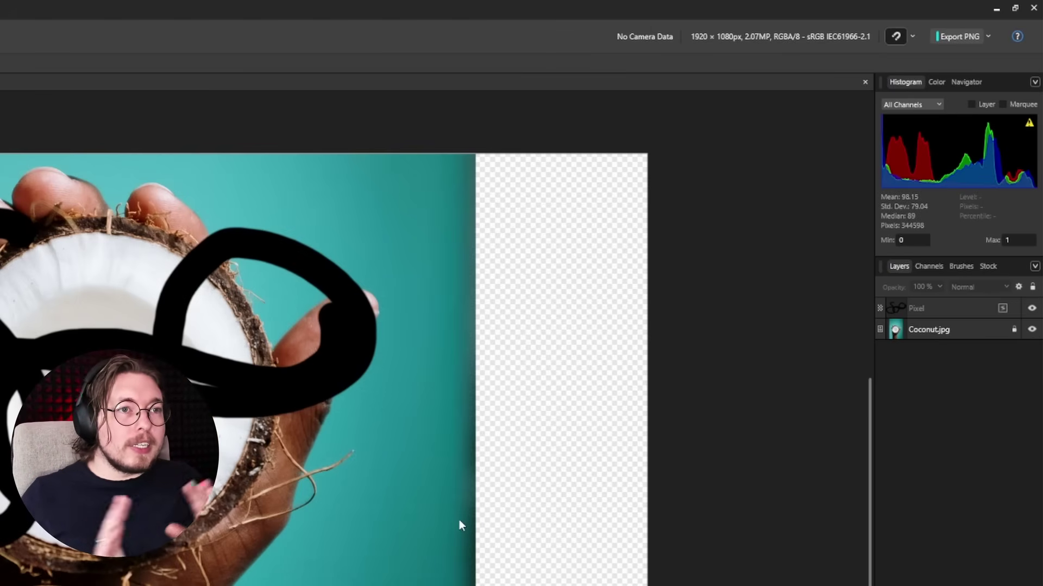
# Unlock the Coconut.jpg layer and delete the painted Pixel layer
pyautogui.click(928, 330)
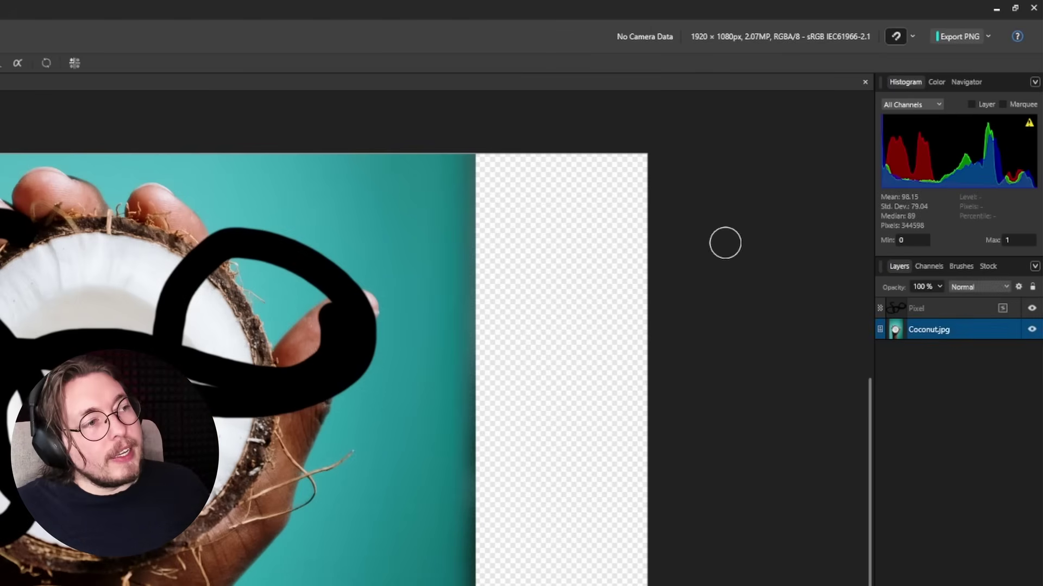
pyautogui.click(962, 310)
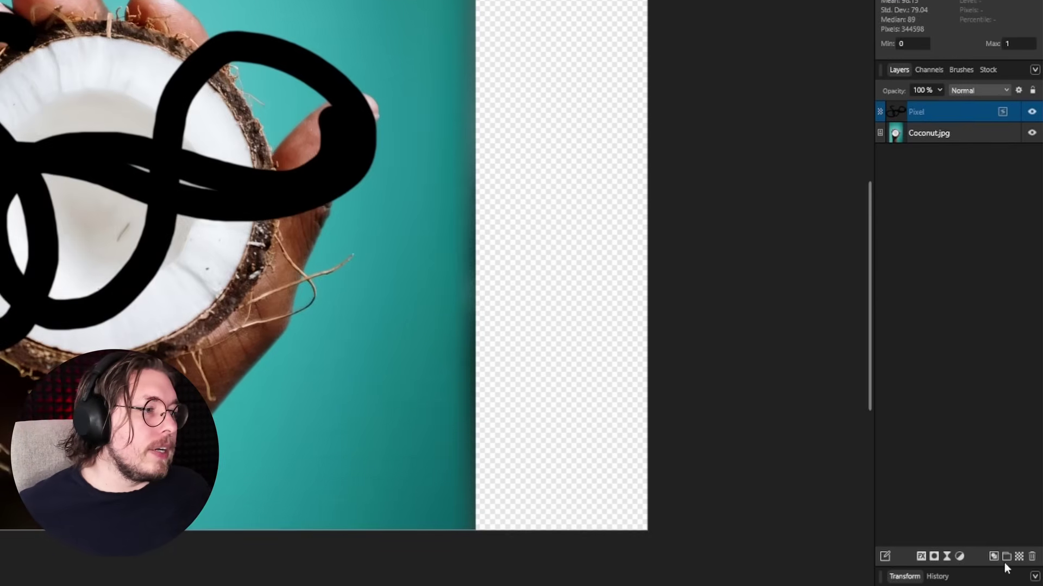
pyautogui.click(1032, 558)
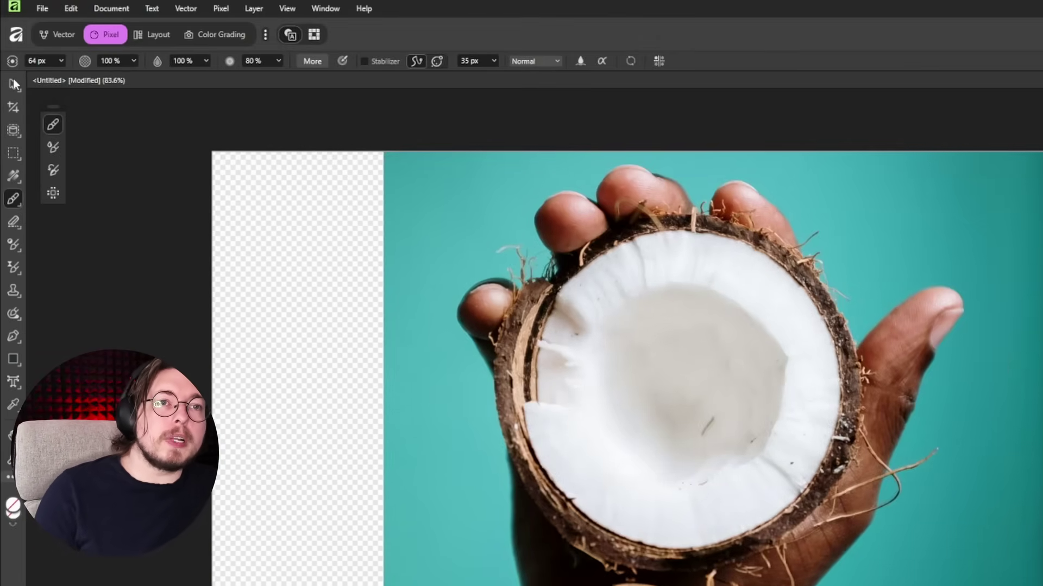
# Switch to the Vector studio and back to the Pixel studio to compare their tool sets
pyautogui.click(51, 35)
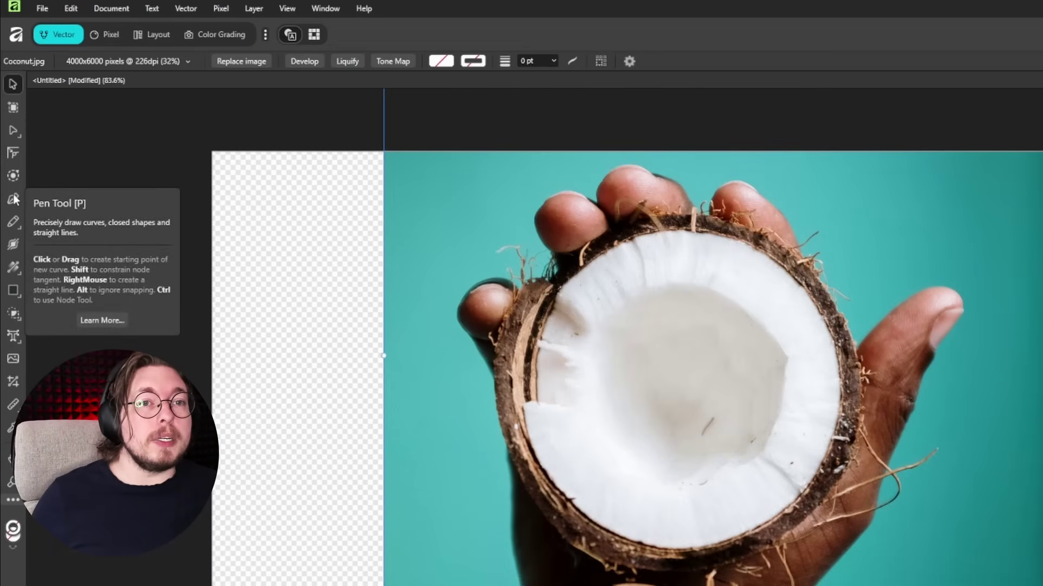
pyautogui.click(111, 35)
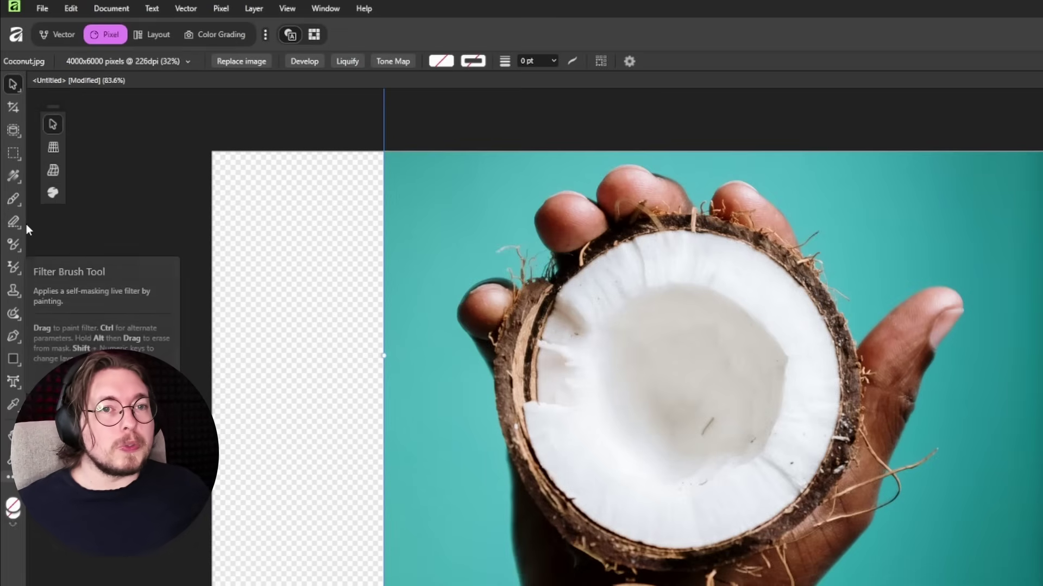
# Paint a curving black brush stroke across the coconut and make a rectangular marquee selection over most of its white flesh
pyautogui.click(13, 199)
pyautogui.moveTo(871, 234)
pyautogui.mouseDown()
pyautogui.moveTo(904, 459)
pyautogui.moveTo(652, 584)
pyautogui.mouseUp()
pyautogui.press('m')
pyautogui.moveTo(497, 221); pyautogui.dragTo(636, 355)
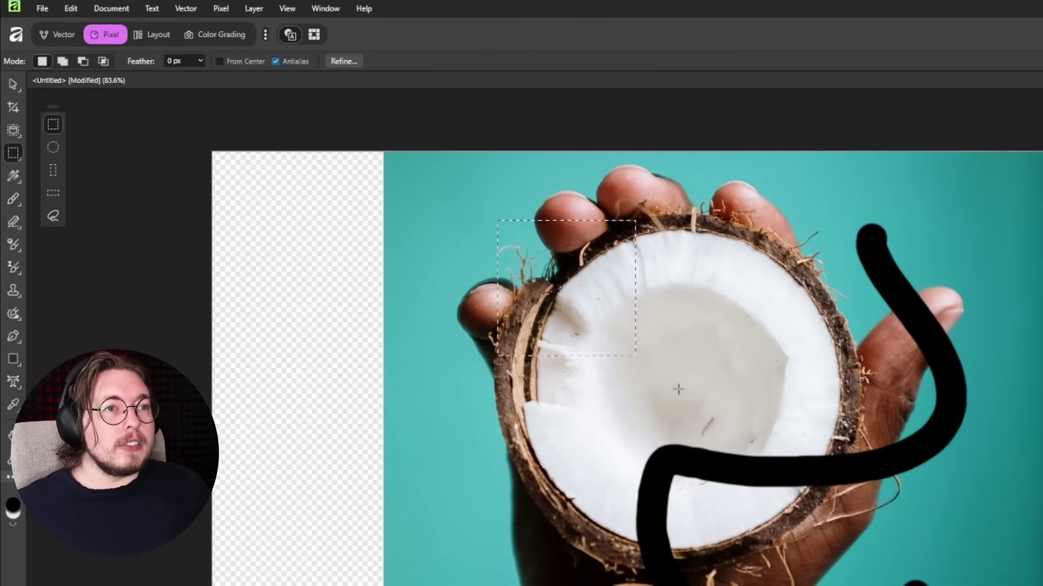
pyautogui.moveTo(678, 390); pyautogui.dragTo(782, 471)
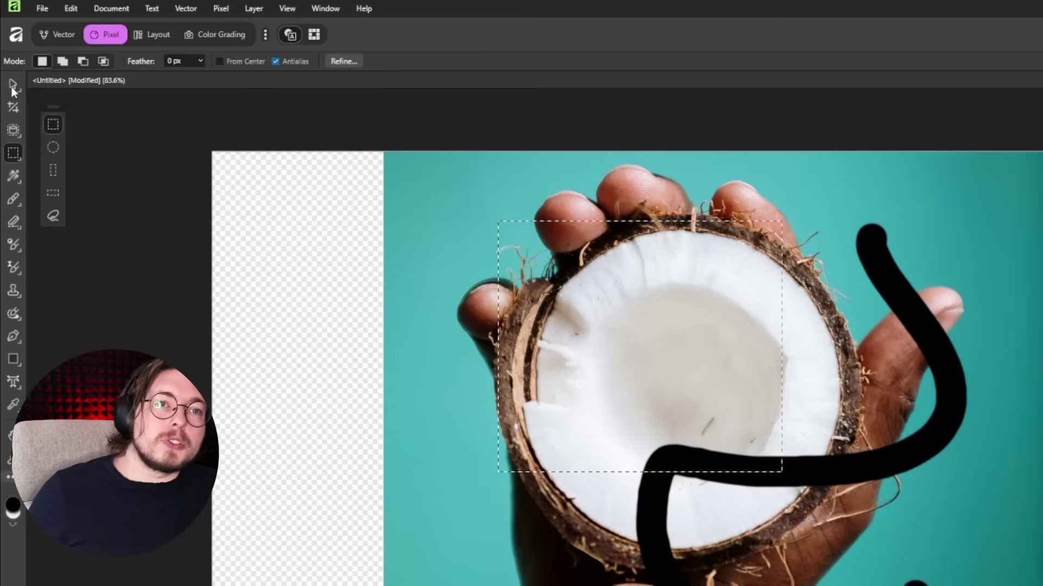
# Draw a rectangle reaching from the transparent area beside the photo onto the coconut
pyautogui.click(13, 360)
pyautogui.moveTo(366, 284)
pyautogui.mouseDown()
pyautogui.moveTo(494, 376)
pyautogui.moveTo(614, 520)
pyautogui.mouseUp()
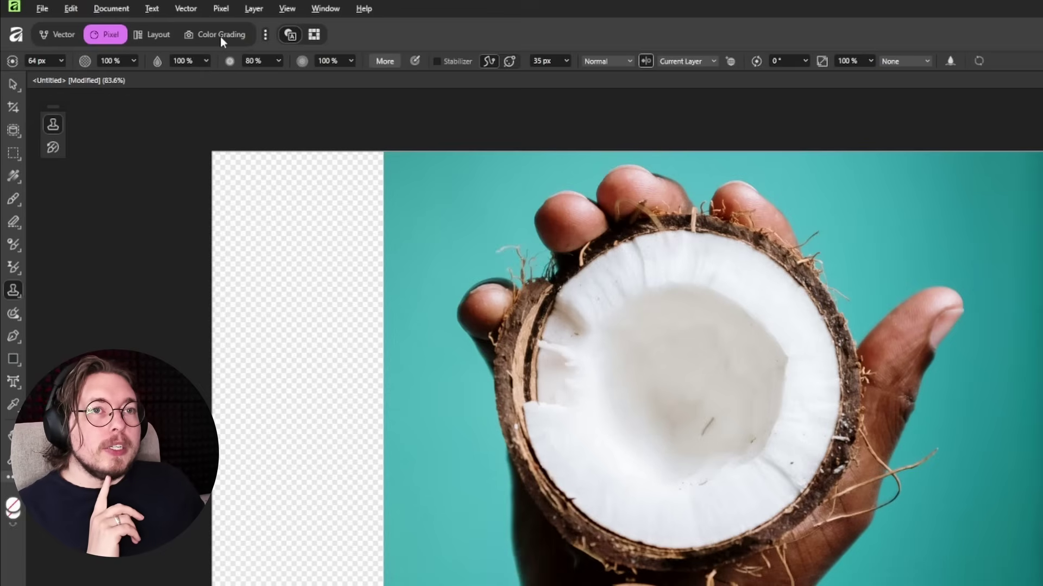
# Review the list of available studios and switch to the Color Grading studio
pyautogui.click(265, 35)
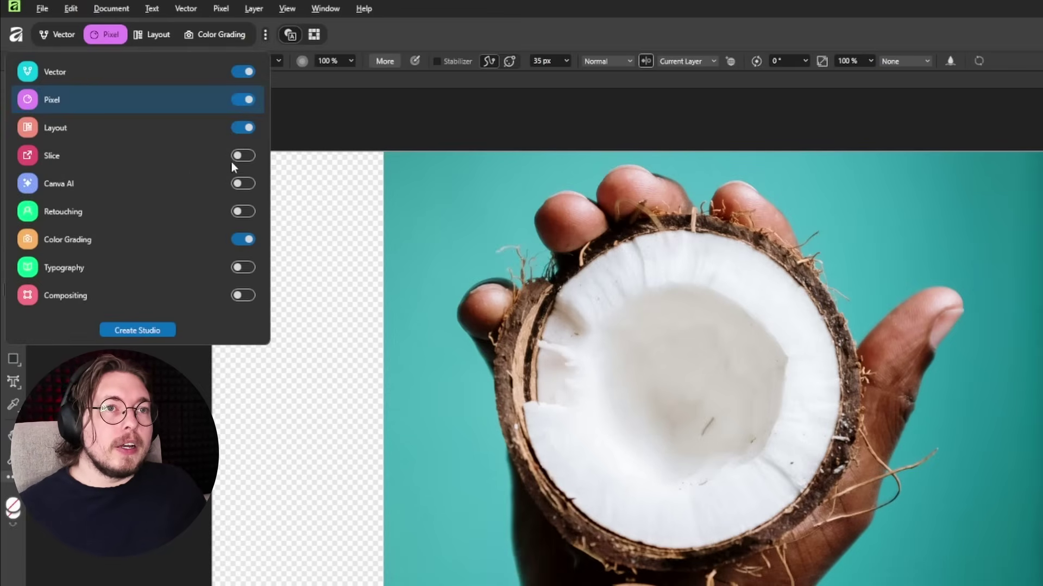
pyautogui.click(266, 32)
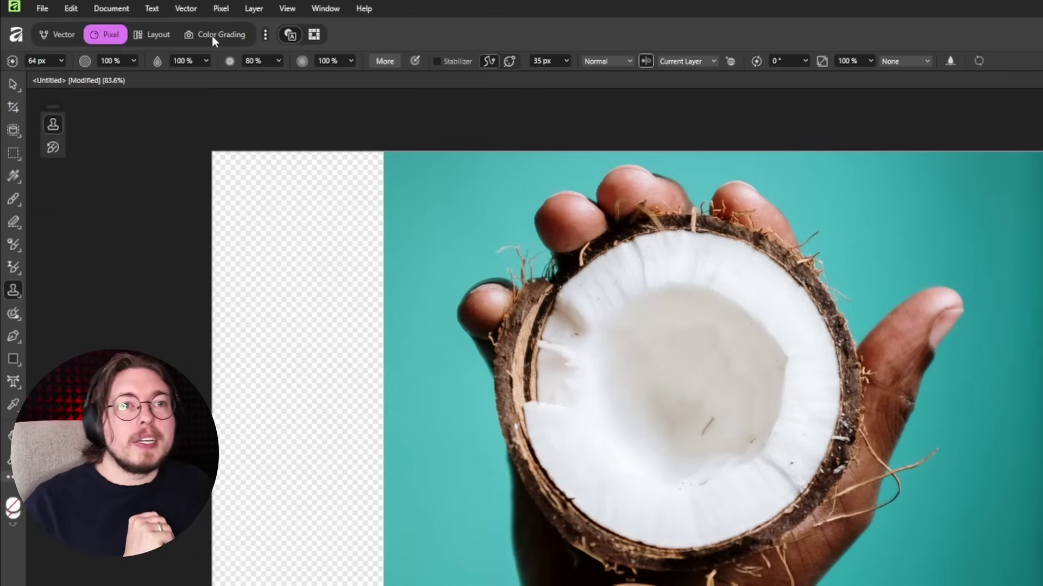
pyautogui.click(214, 36)
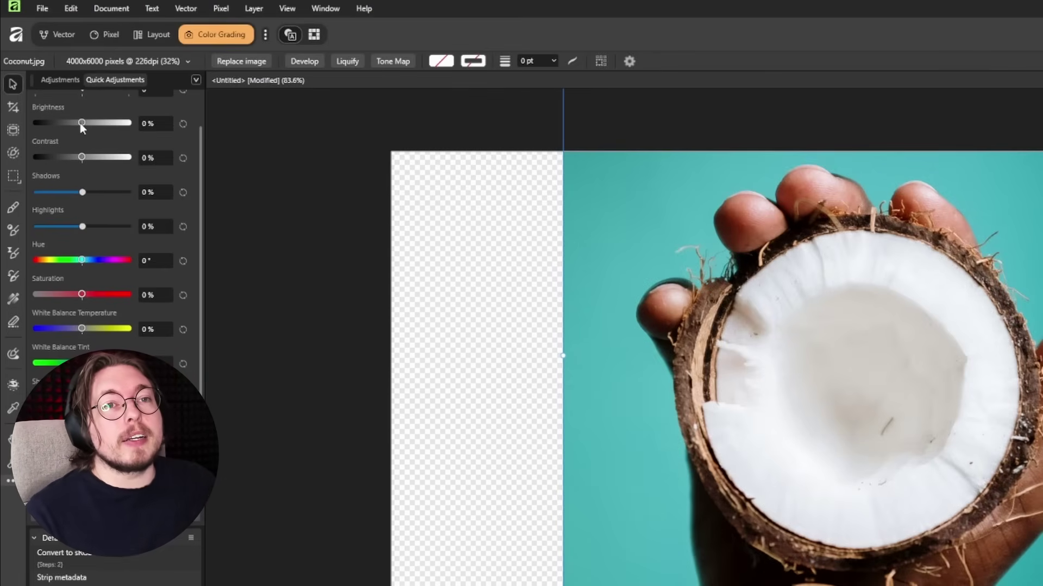
# Try a brightness of -10 % and a contrast of 6 % on Coconut.jpg, and reset the adjustments
pyautogui.moveTo(80, 122)
pyautogui.mouseDown()
pyautogui.moveTo(93, 125)
pyautogui.moveTo(78, 131)
pyautogui.mouseUp()
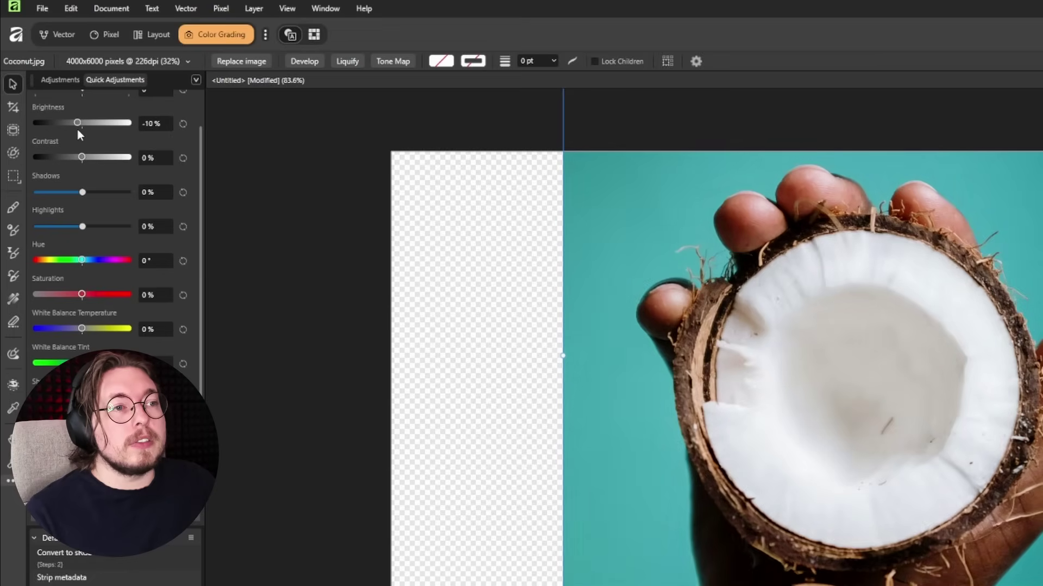
pyautogui.moveTo(90, 159)
pyautogui.mouseDown()
pyautogui.moveTo(103, 159)
pyautogui.moveTo(73, 163)
pyautogui.moveTo(85, 169)
pyautogui.mouseUp()
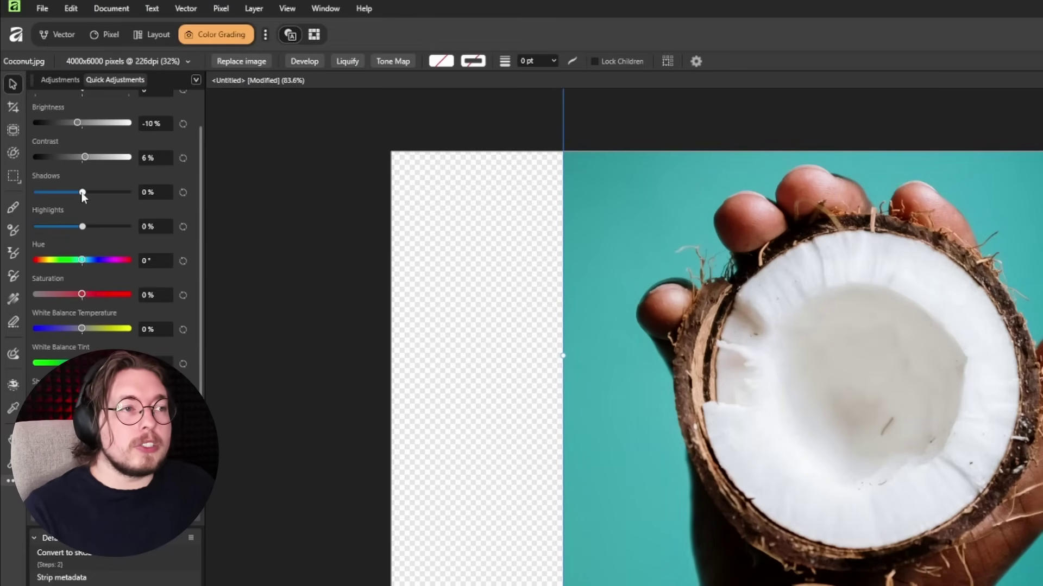
pyautogui.moveTo(80, 260)
pyautogui.mouseDown()
pyautogui.moveTo(106, 259)
pyautogui.moveTo(84, 255)
pyautogui.mouseUp()
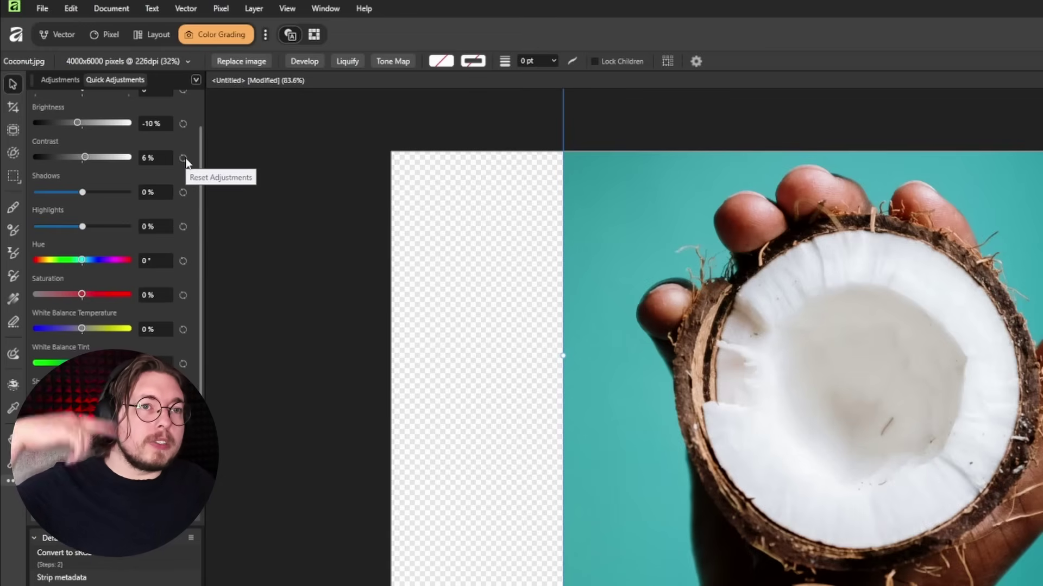
pyautogui.click(181, 123)
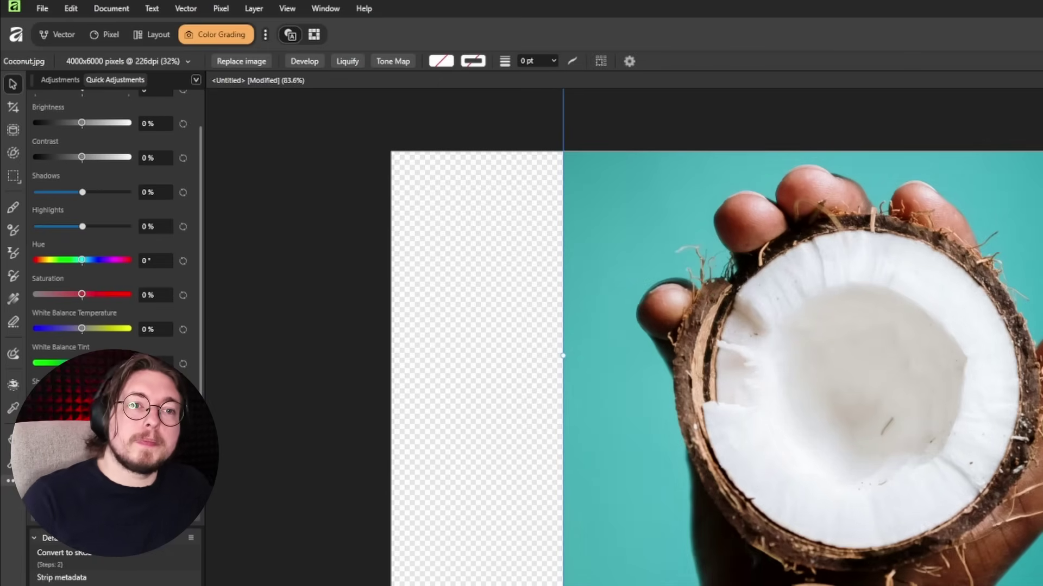
# Try a white balance temperature of -23 % and a sharpness of 55 % on the photo, returning each to 0 %
pyautogui.moveTo(83, 330); pyautogui.dragTo(72, 329)
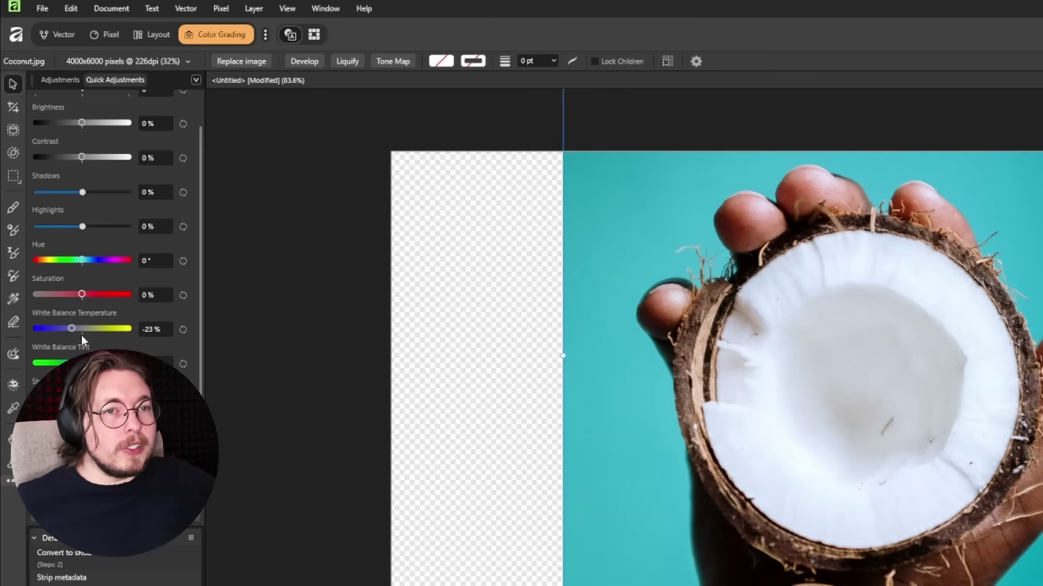
pyautogui.click(183, 330)
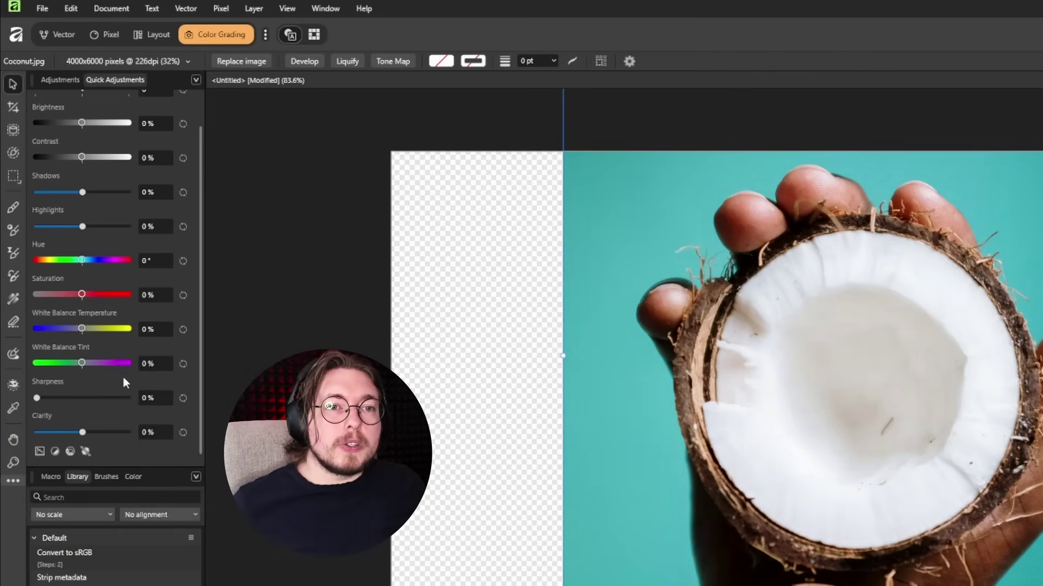
pyautogui.moveTo(38, 399); pyautogui.dragTo(61, 401)
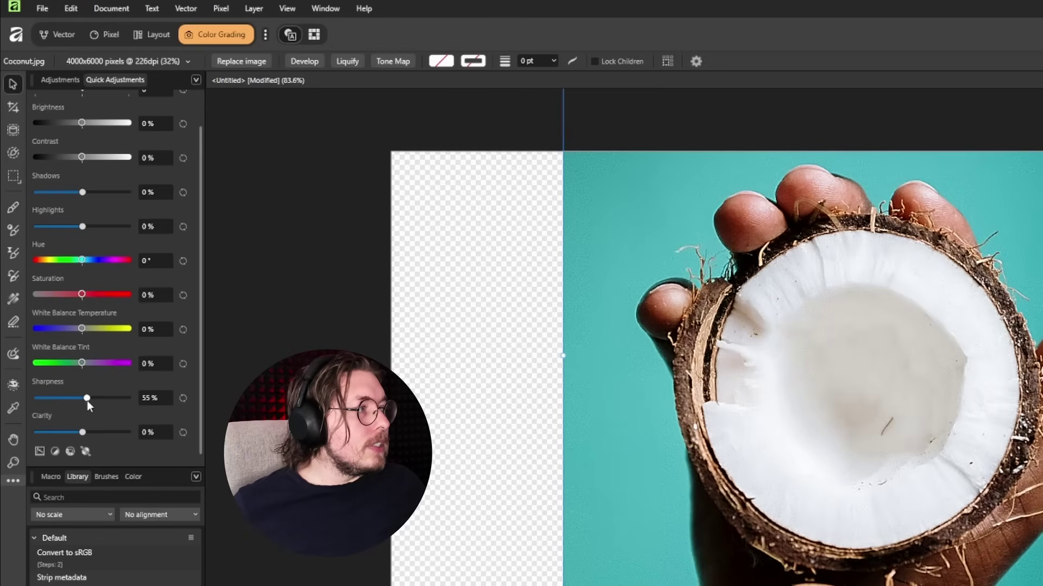
pyautogui.moveTo(87, 401); pyautogui.dragTo(3, 400)
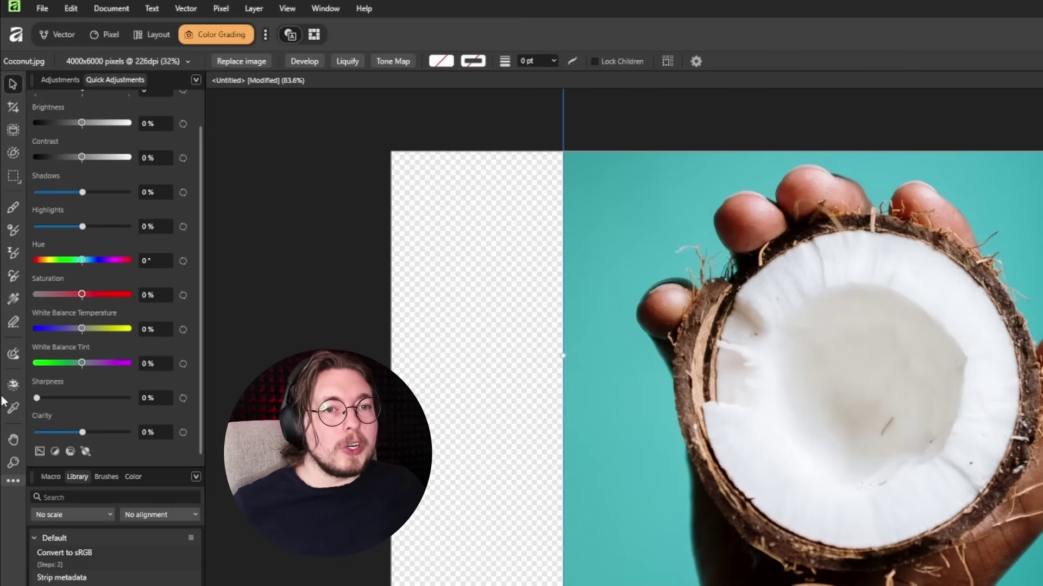
# Try the photo's clarity at 75 %, -86 % and 100 %, and set clarity to 52 % and sharpness to 7 %
pyautogui.moveTo(86, 435); pyautogui.dragTo(116, 432)
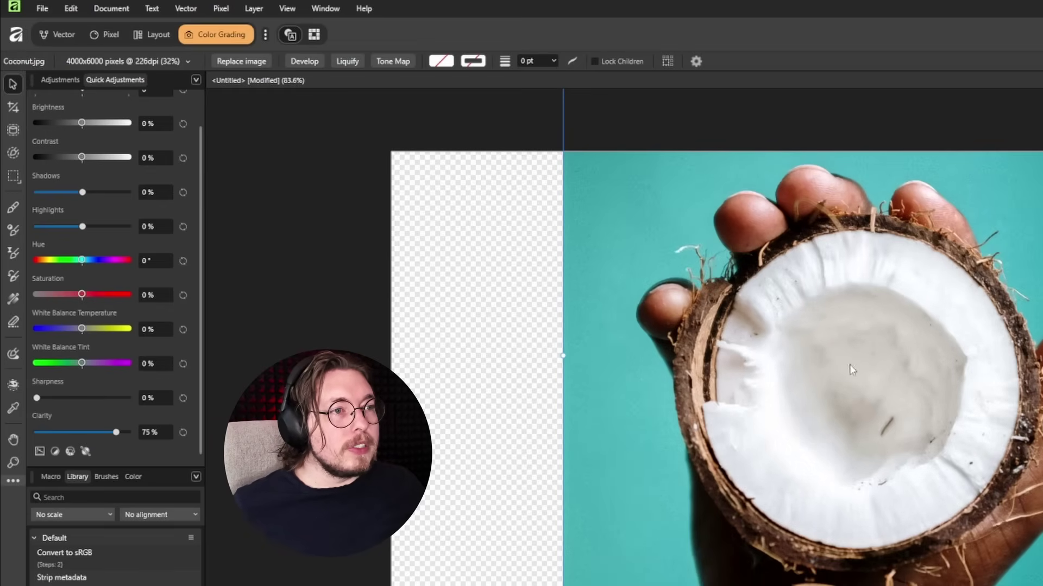
pyautogui.moveTo(116, 432); pyautogui.dragTo(43, 433)
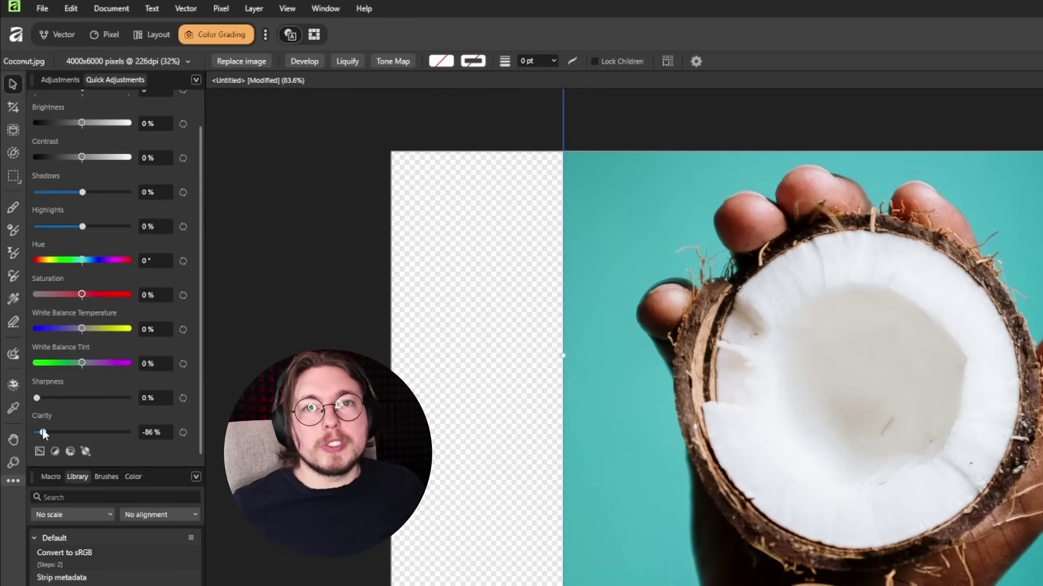
pyautogui.moveTo(43, 433); pyautogui.dragTo(167, 434)
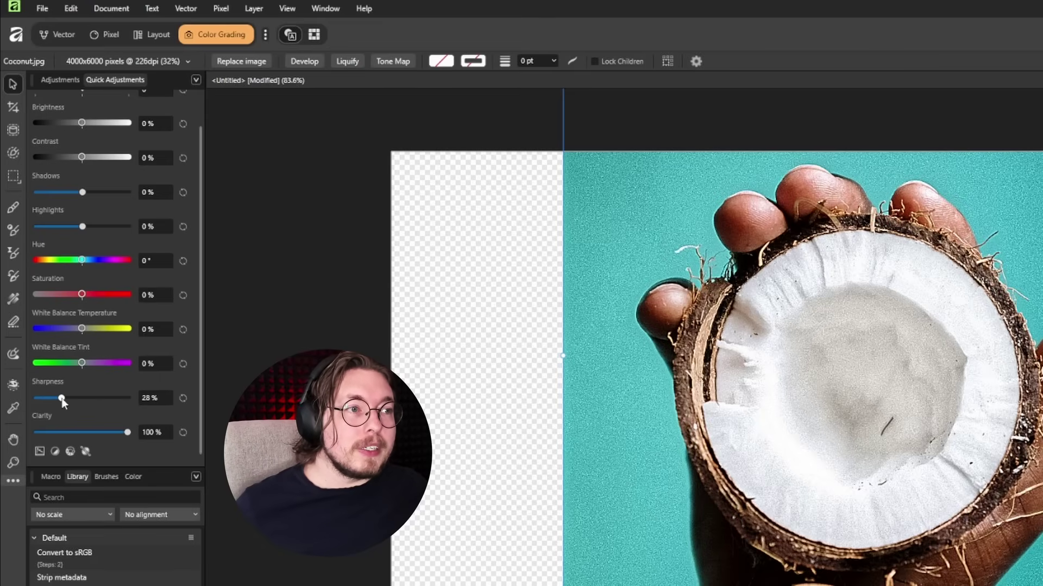
pyautogui.moveTo(62, 402); pyautogui.dragTo(43, 400)
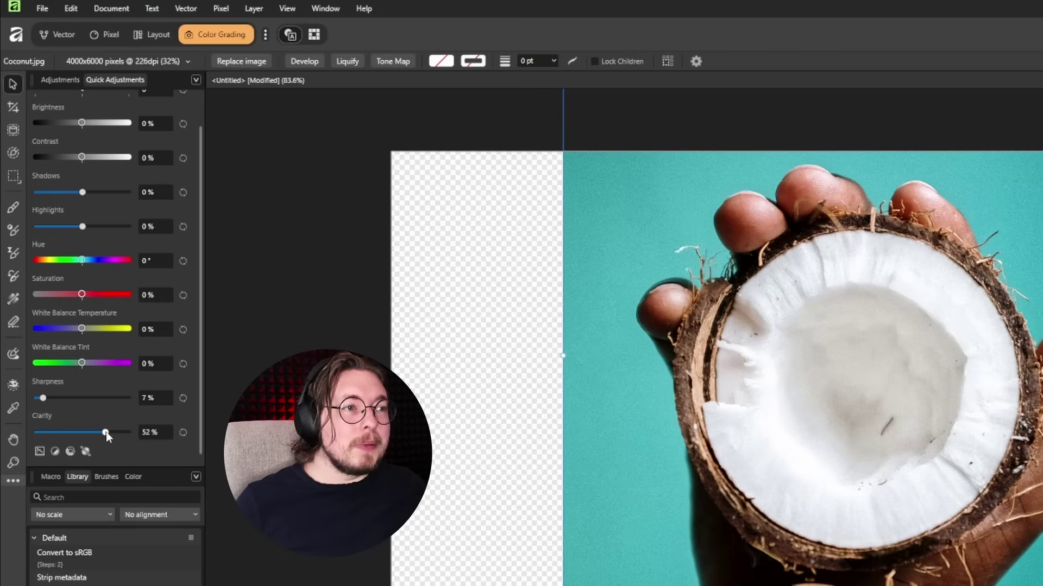
# Set the photo's contrast to 21 %, sharpness to 17 % and clarity to 26 %, and align the photo with the page's right edge
pyautogui.moveTo(106, 433); pyautogui.dragTo(113, 432)
pyautogui.moveTo(51, 400); pyautogui.dragTo(60, 402)
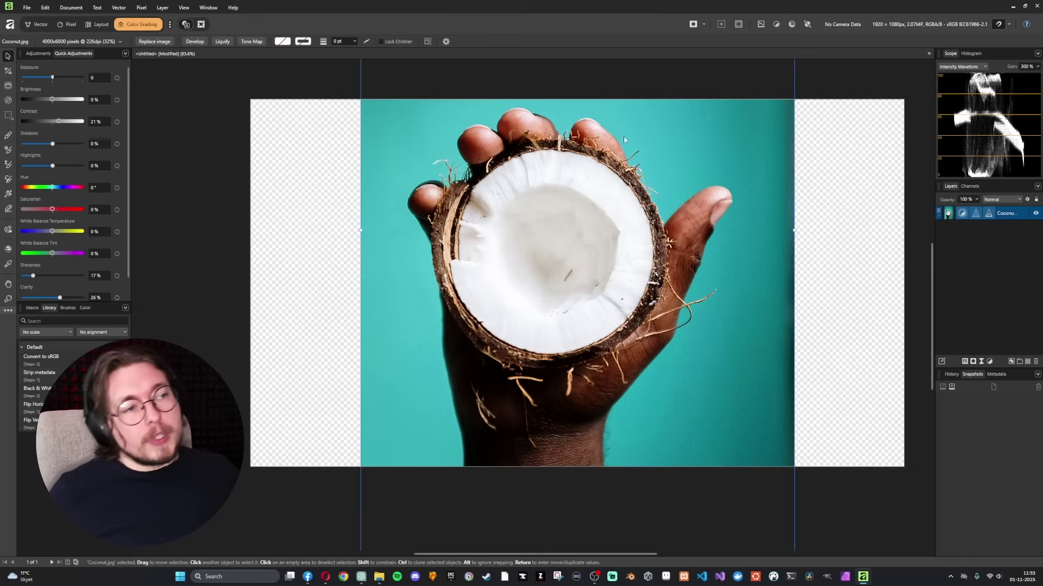
pyautogui.moveTo(575, 163); pyautogui.dragTo(645, 151)
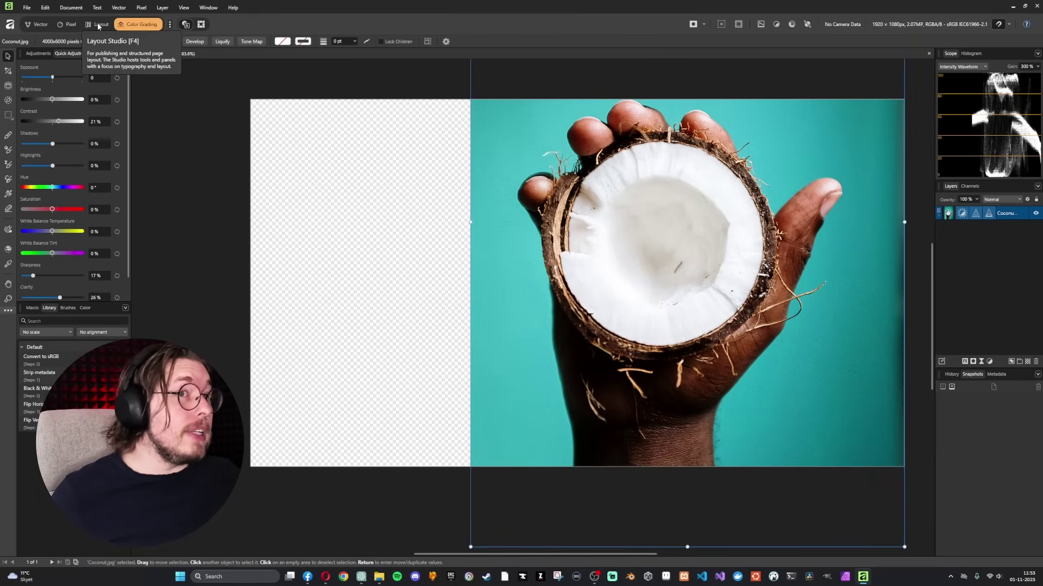
# In the Layout studio, draw a text frame about 554 × 1002 px on the empty area beside the photo and insert filler text
pyautogui.click(99, 24)
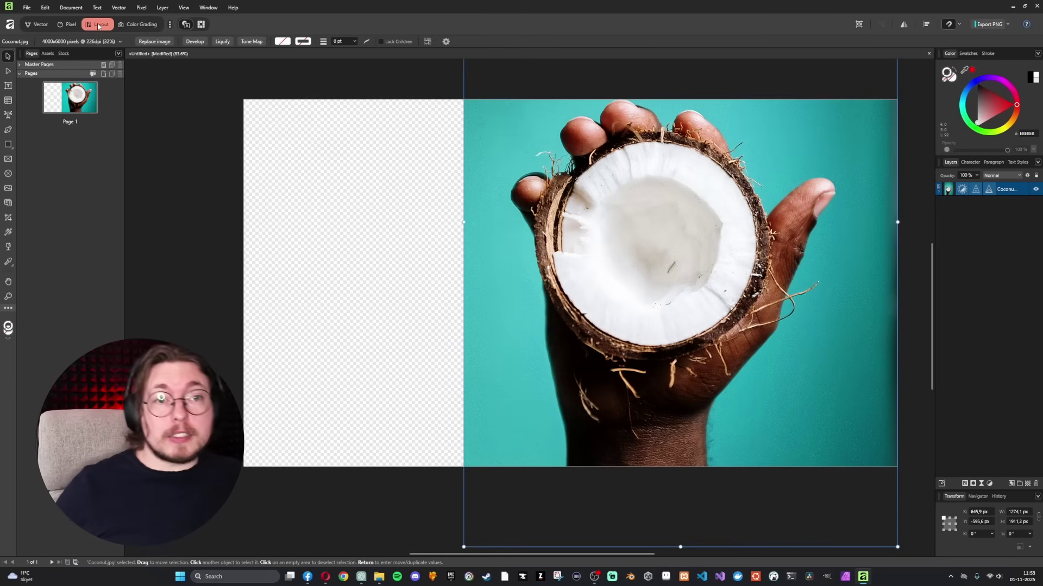
pyautogui.press('t')
pyautogui.moveTo(256, 109); pyautogui.dragTo(446, 450)
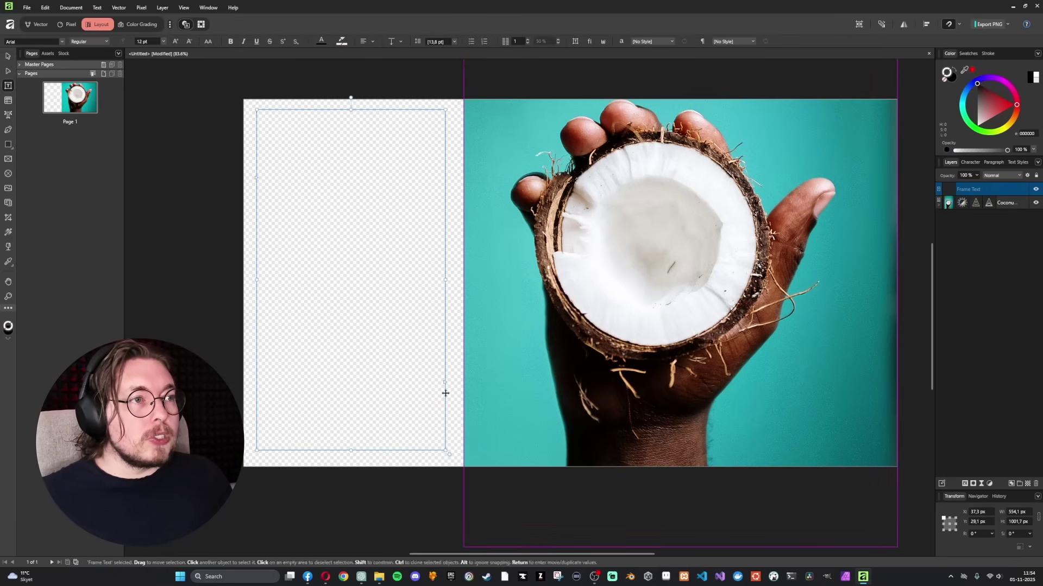
pyautogui.rightClick(348, 196)
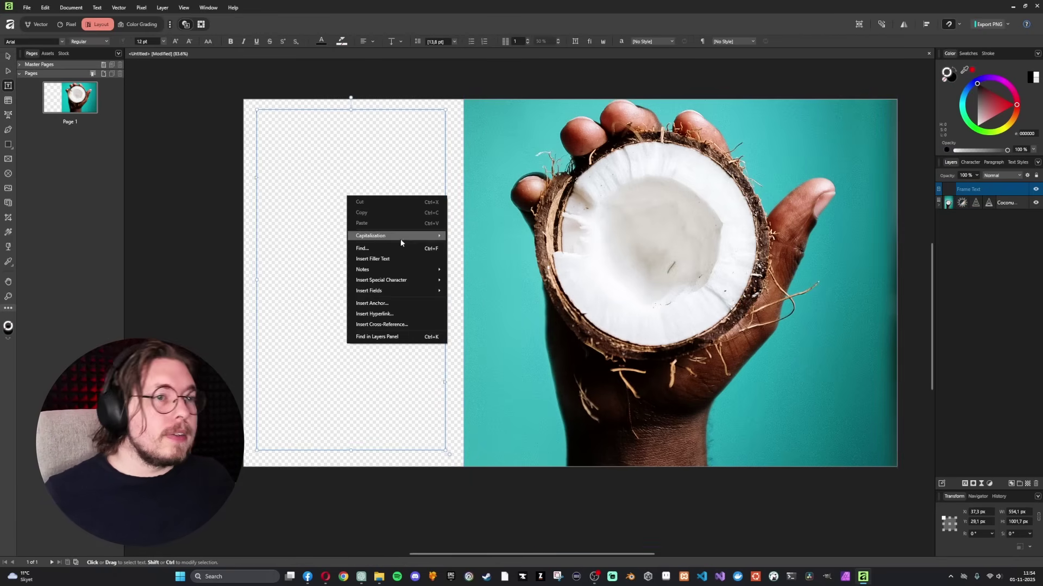
pyautogui.click(398, 260)
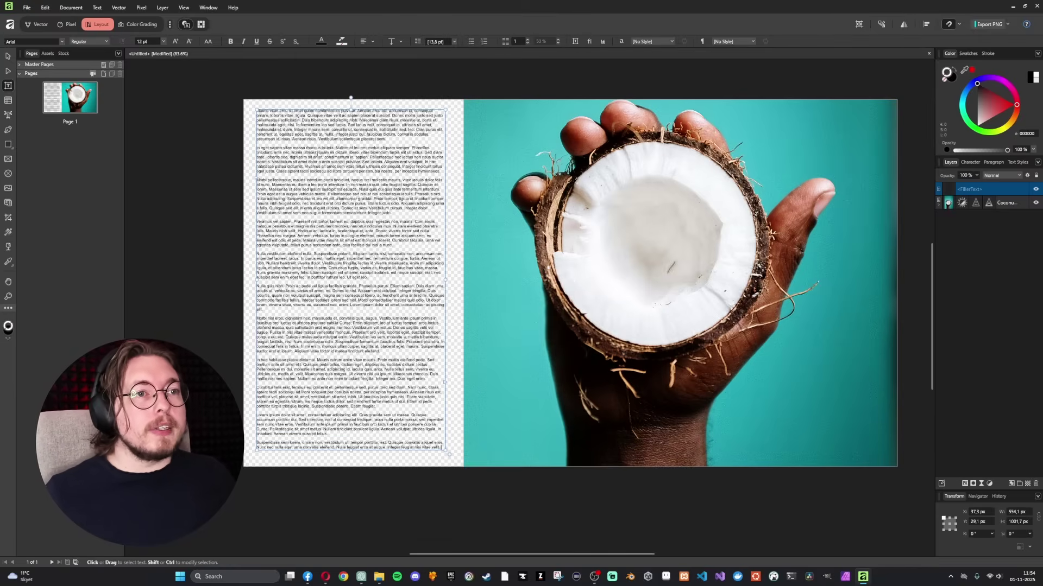
# Enlarge the filler text to 288 pt, and switch to the Pixel studio with the coconut photo selected
pyautogui.click(163, 40)
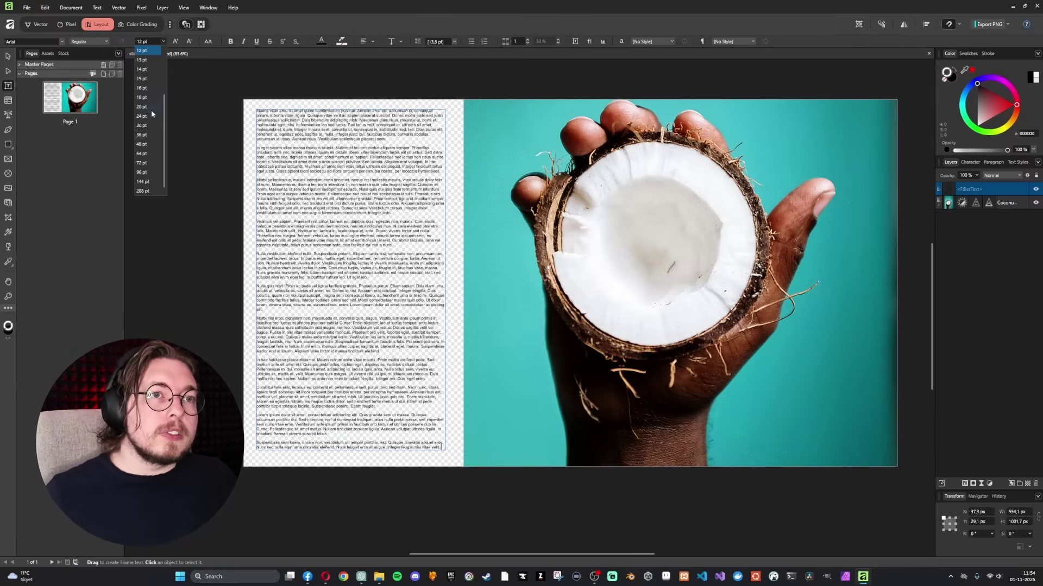
pyautogui.click(145, 190)
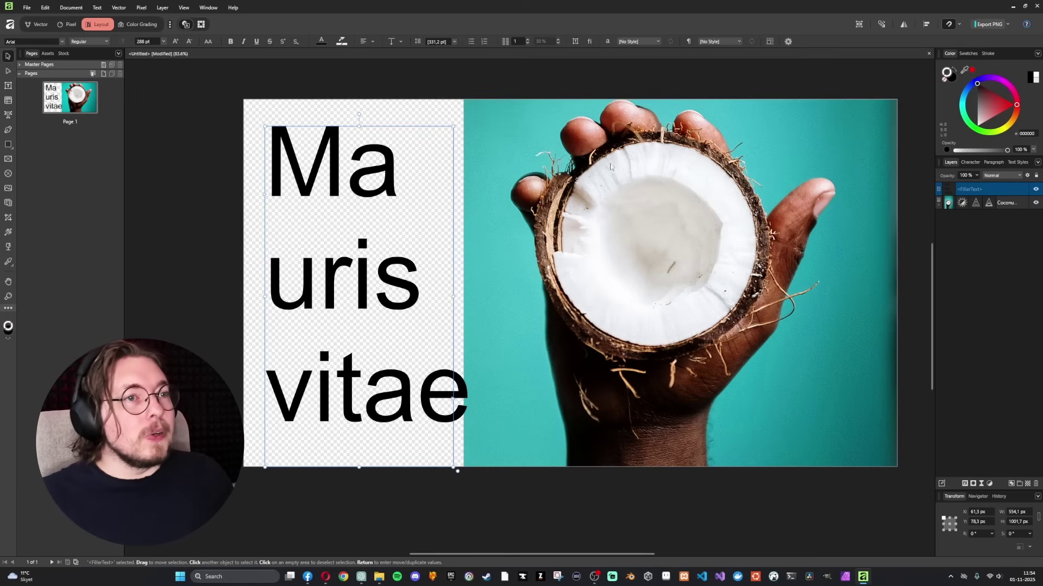
pyautogui.click(552, 95)
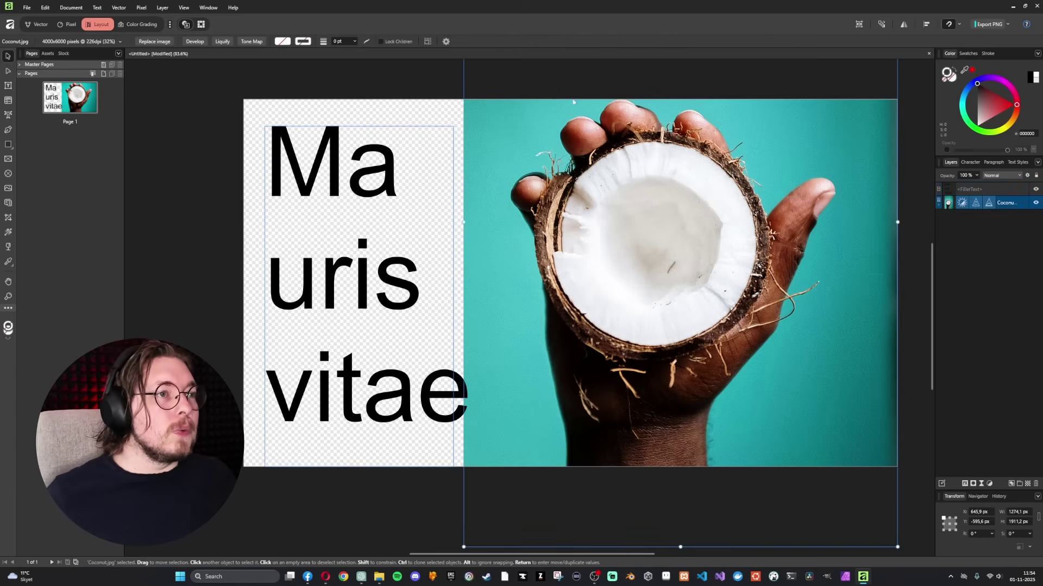
pyautogui.click(67, 25)
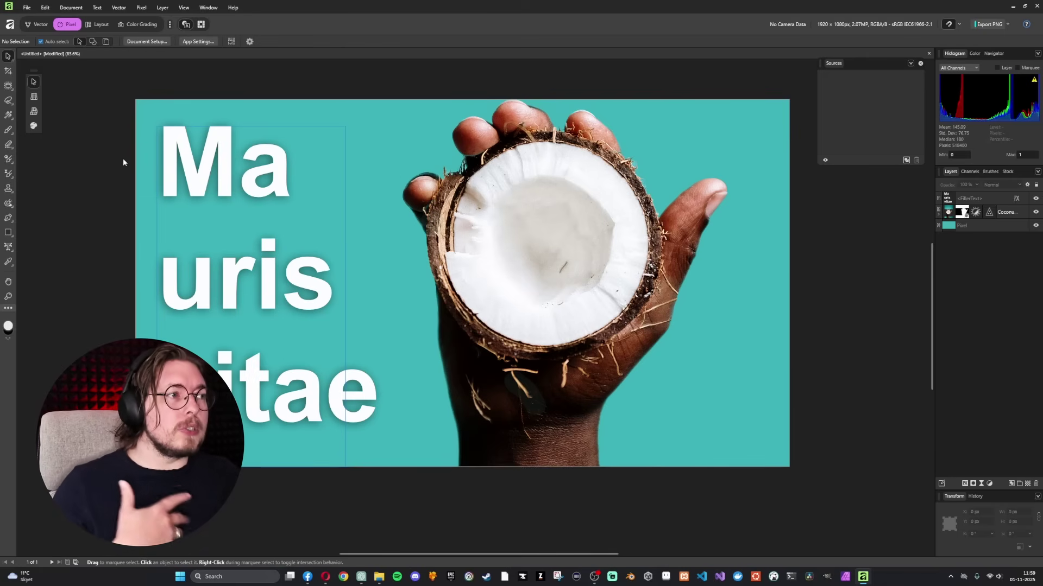
# Review the Performance settings, including RAM usage, undo limit, renderer and OpenCL acceleration, and close the settings
pyautogui.click(46, 8)
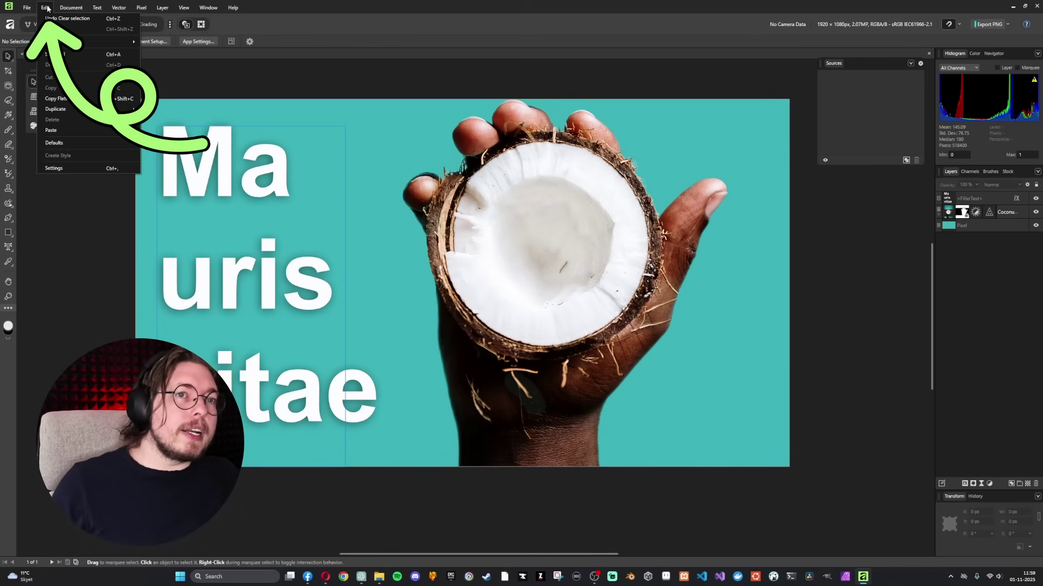
pyautogui.click(77, 165)
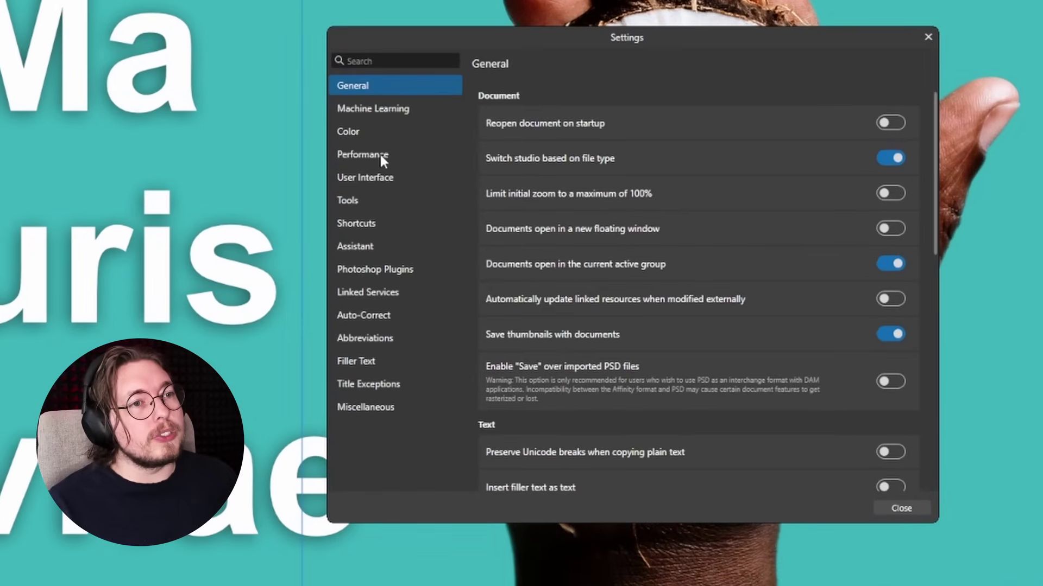
pyautogui.click(383, 208)
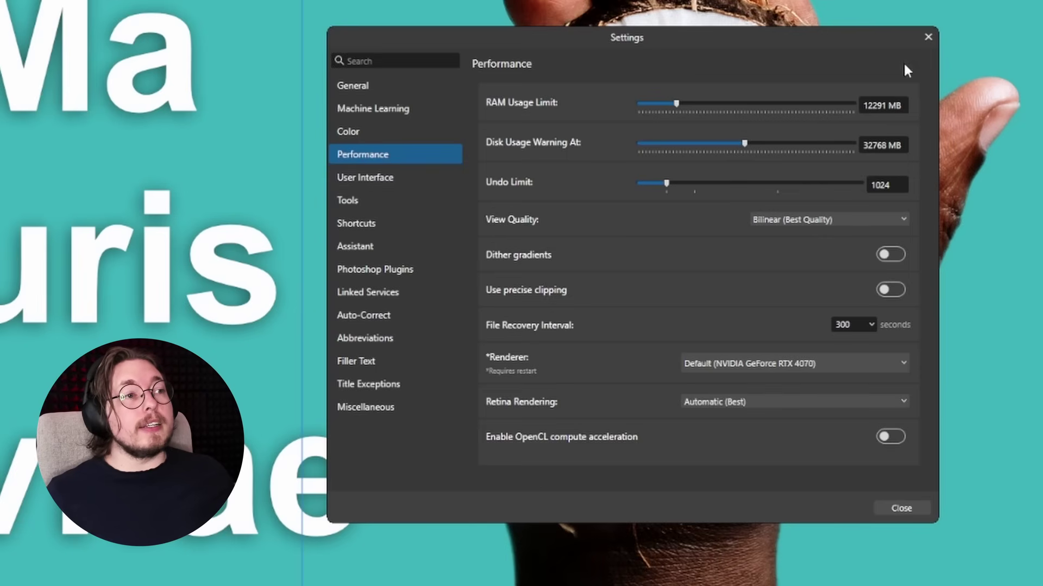
pyautogui.click(924, 38)
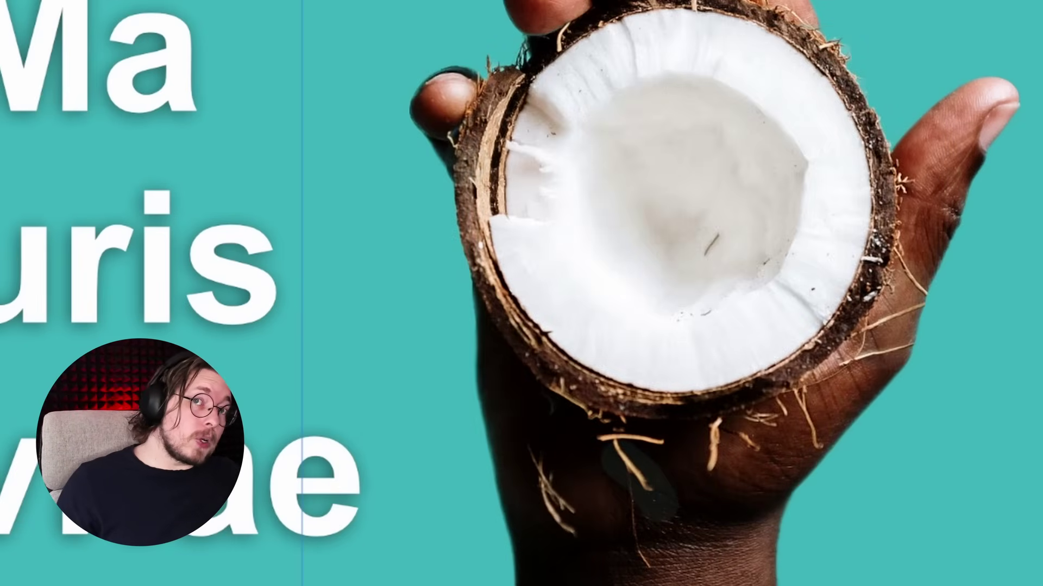